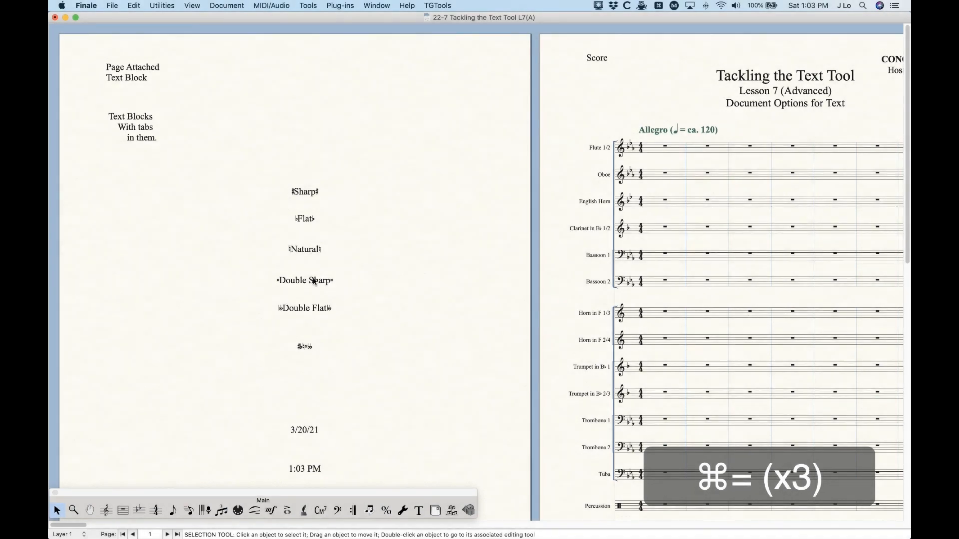
- In the document's text options, set 5 spaces in place of one tab character and apply the change
{"action": "key", "text": "alt+super+a"}
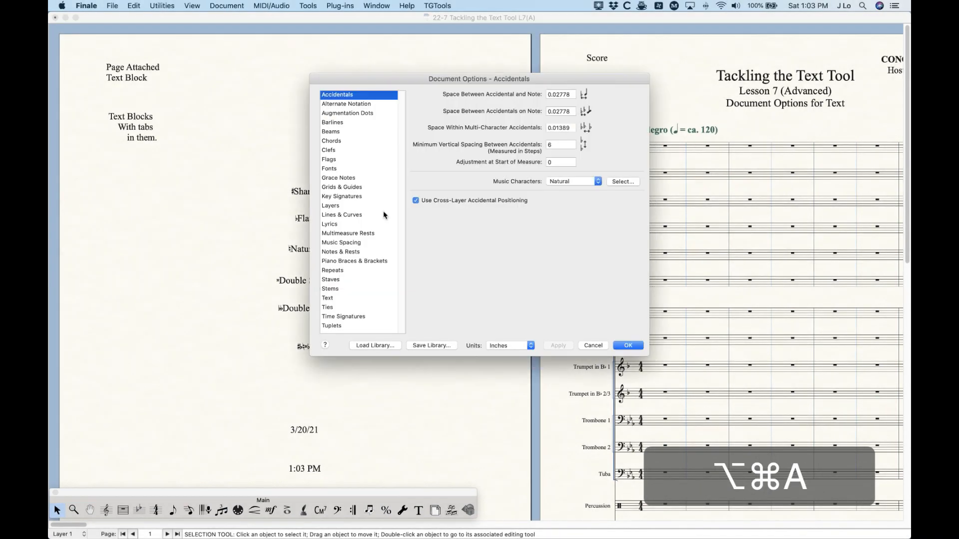
{"action": "left_click", "coordinate": [334, 298]}
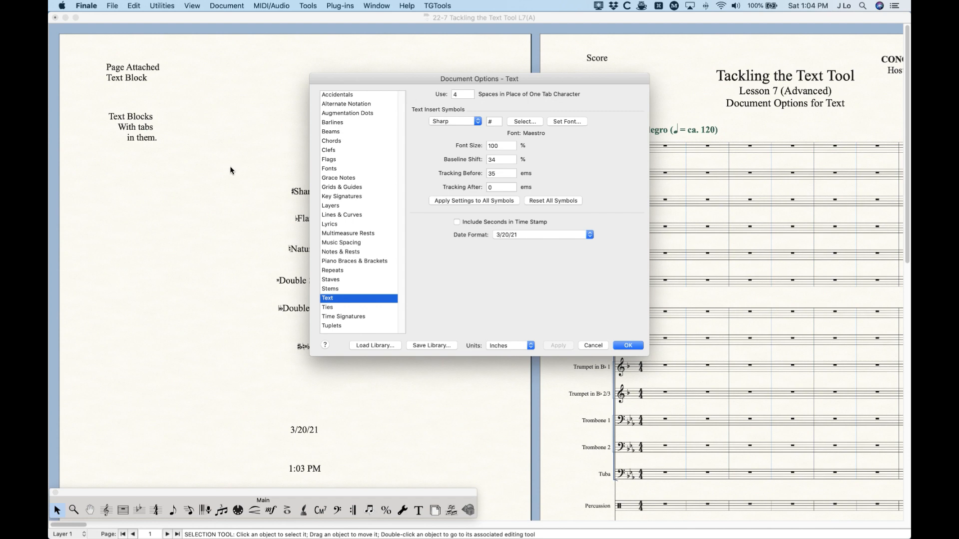
{"action": "left_click_drag", "start_coordinate": [436, 78], "coordinate": [441, 88]}
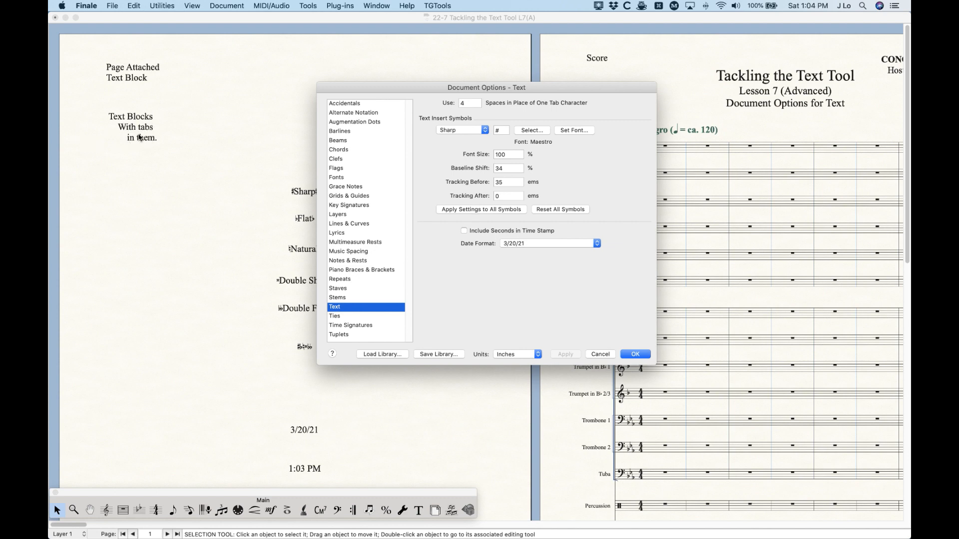
{"action": "left_click", "coordinate": [473, 104]}
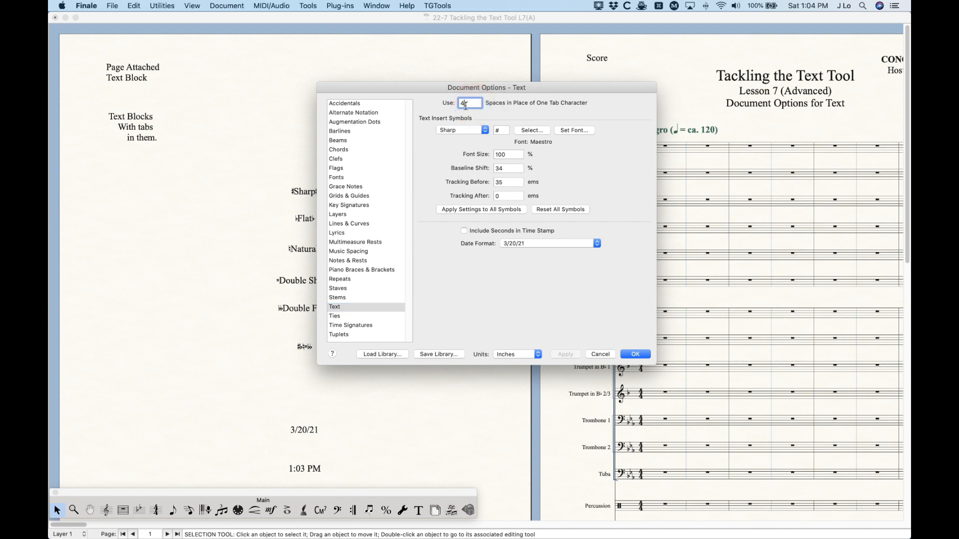
{"action": "double_click", "coordinate": [470, 103]}
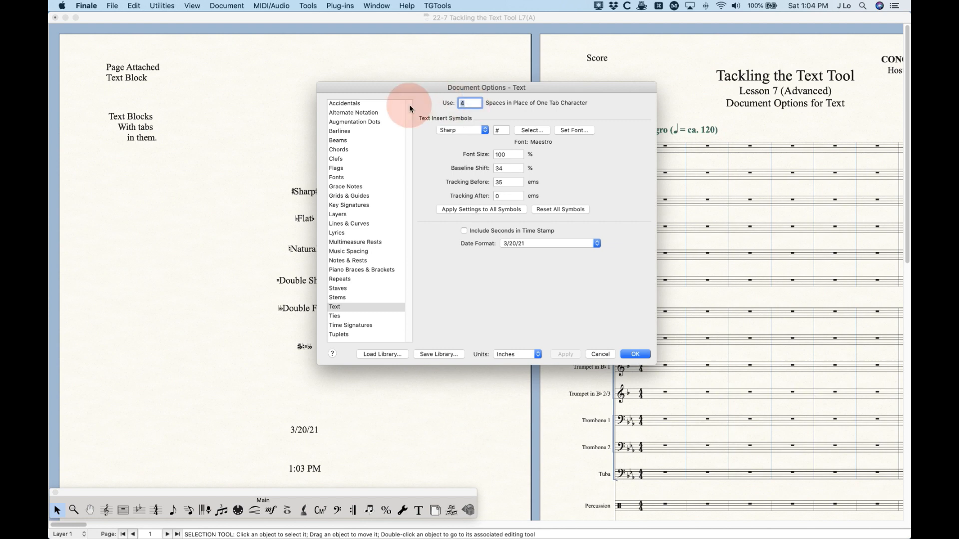
{"action": "type", "text": "5"}
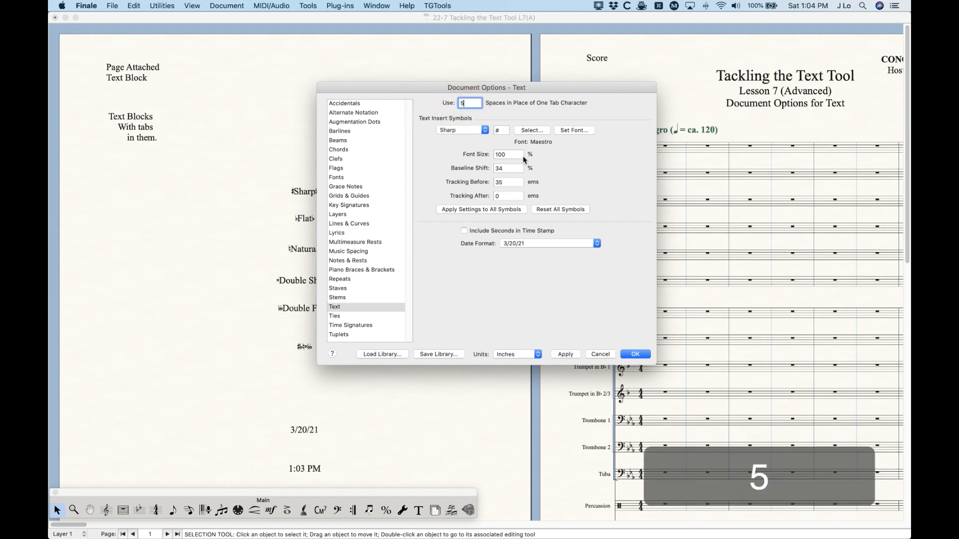
{"action": "left_click", "coordinate": [565, 355]}
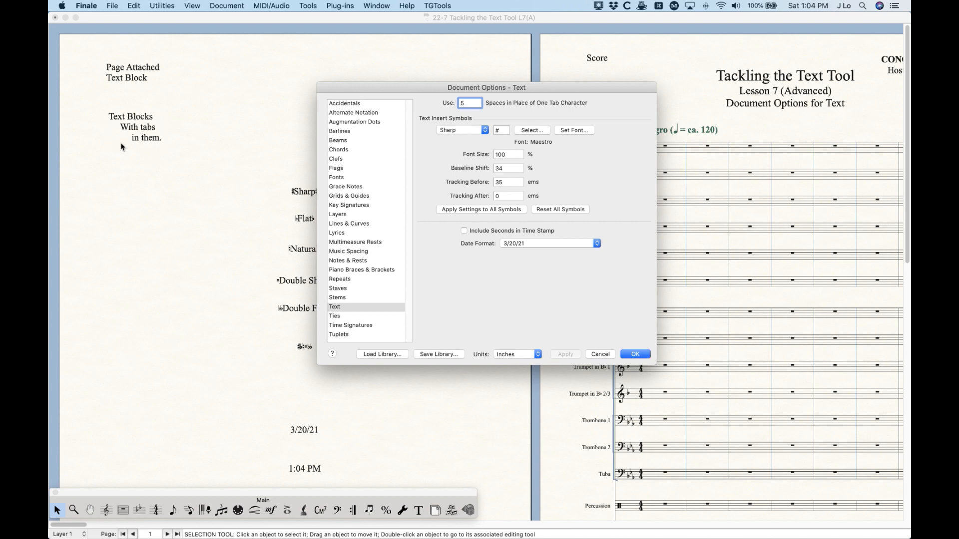
- Restore the tab character replacement to 4 spaces and apply it to the document
{"action": "left_click_drag", "start_coordinate": [472, 103], "coordinate": [429, 102]}
{"action": "type", "text": "4"}
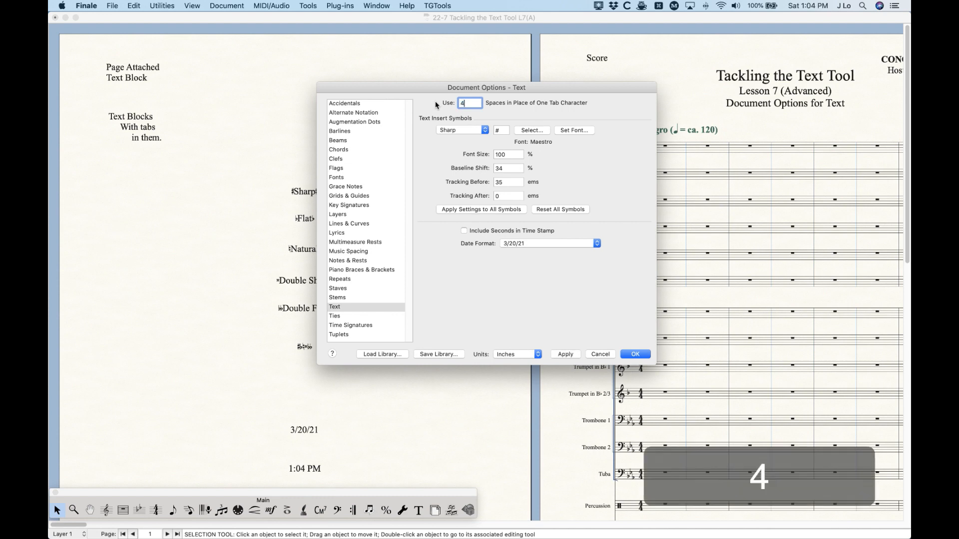
{"action": "left_click", "coordinate": [566, 354]}
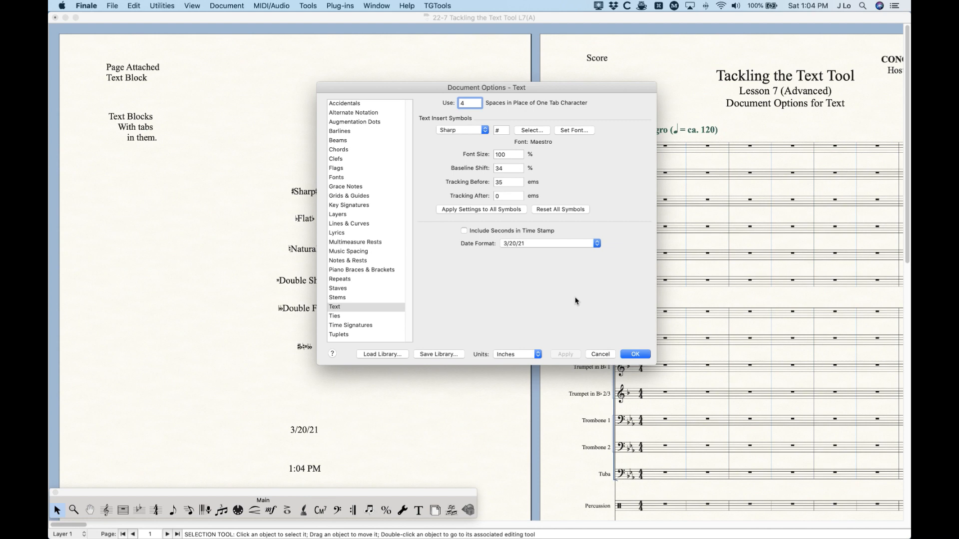
- Try 3 spaces in place of one tab character and apply the setting
{"action": "double_click", "coordinate": [470, 103]}
{"action": "type", "text": "3"}
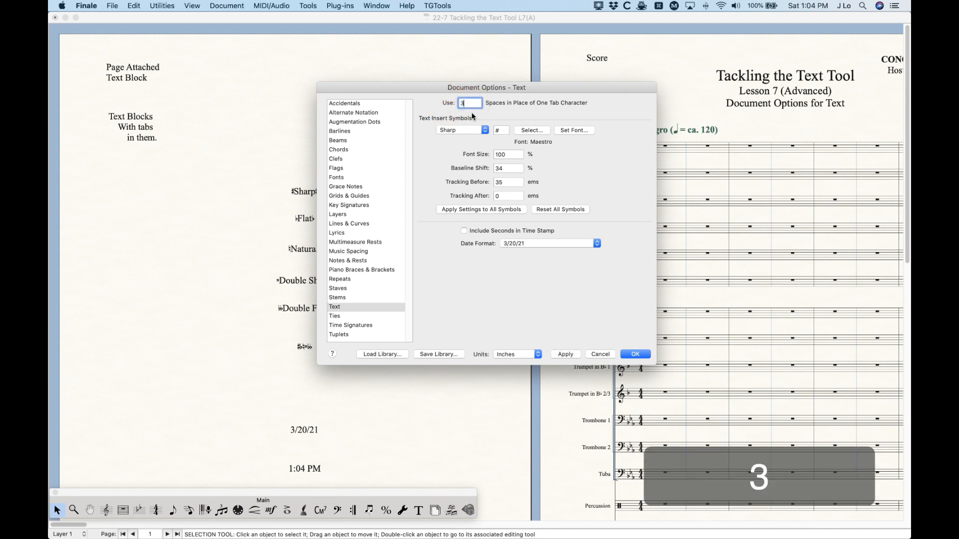
{"action": "left_click", "coordinate": [565, 354]}
- Set the tab replacement to 4 spaces, apply it and close the document options
{"action": "double_click", "coordinate": [464, 102]}
{"action": "type", "text": "4"}
{"action": "left_click", "coordinate": [565, 354]}
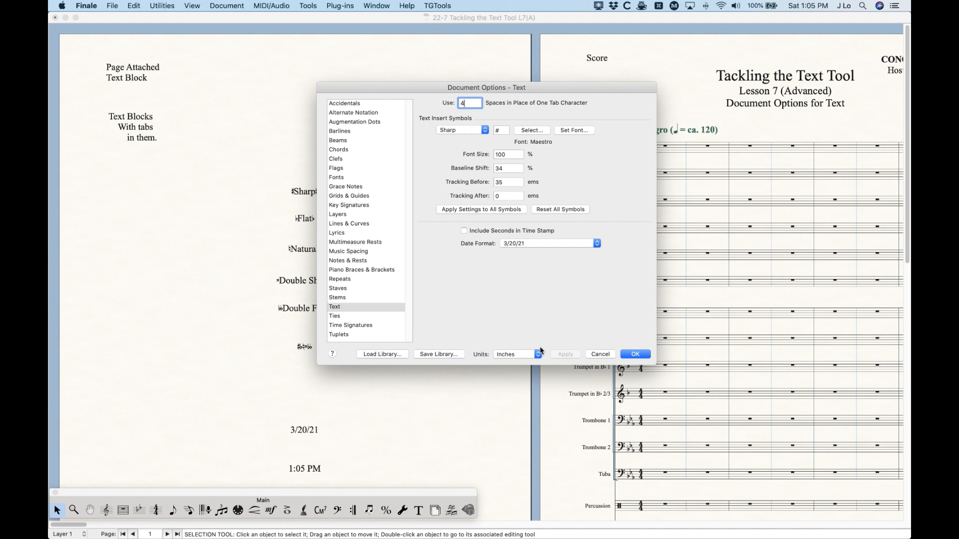
{"action": "left_click", "coordinate": [600, 353]}
{"action": "left_click", "coordinate": [600, 354]}
- With the Text tool, open the Sharp text block for editing and look at the available text inserts
{"action": "left_click", "coordinate": [419, 510]}
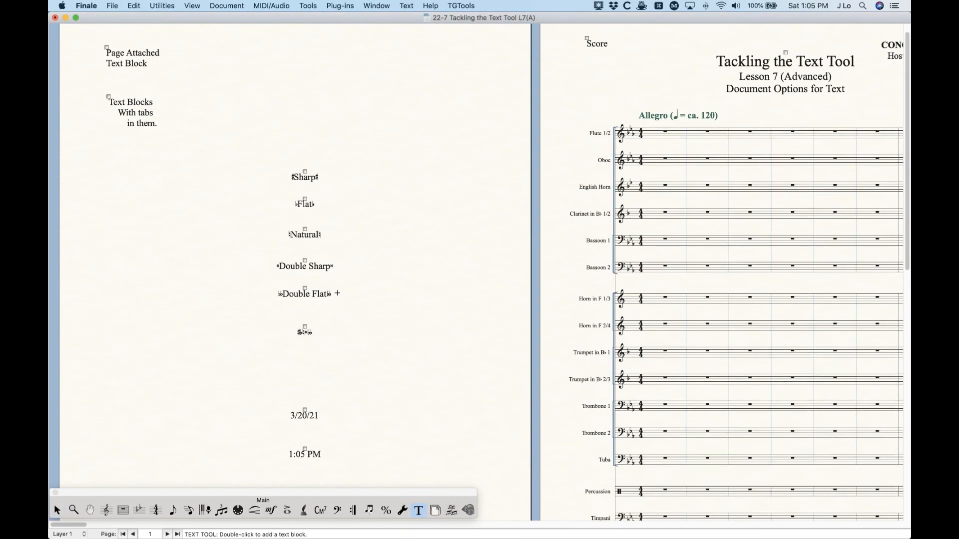
{"action": "key", "text": "super+equal"}
{"action": "key", "text": "super+equal"}
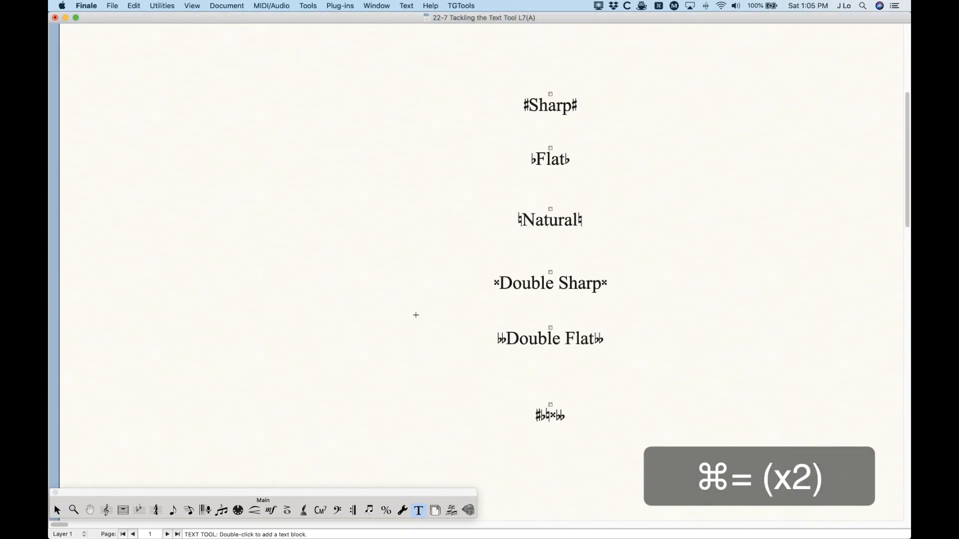
{"action": "double_click", "coordinate": [521, 104]}
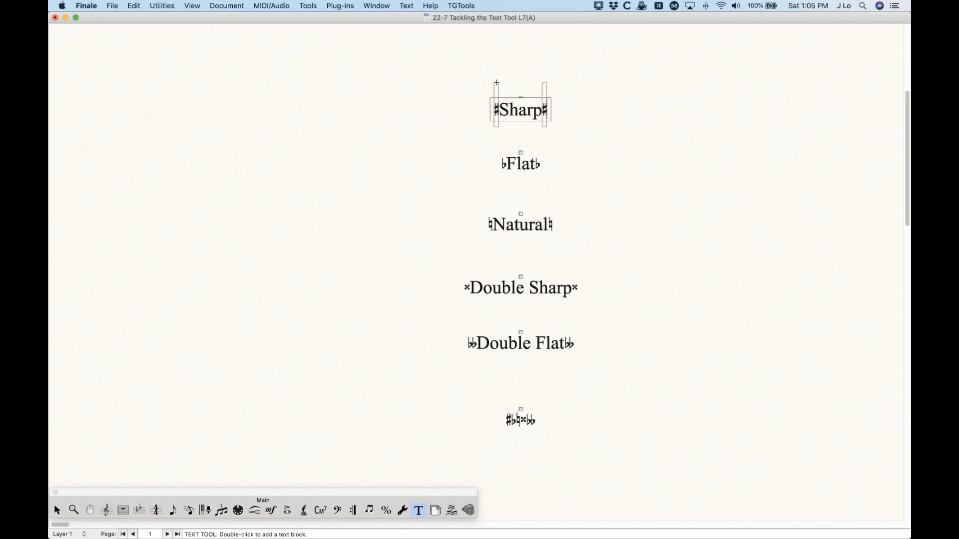
{"action": "left_click", "coordinate": [526, 108]}
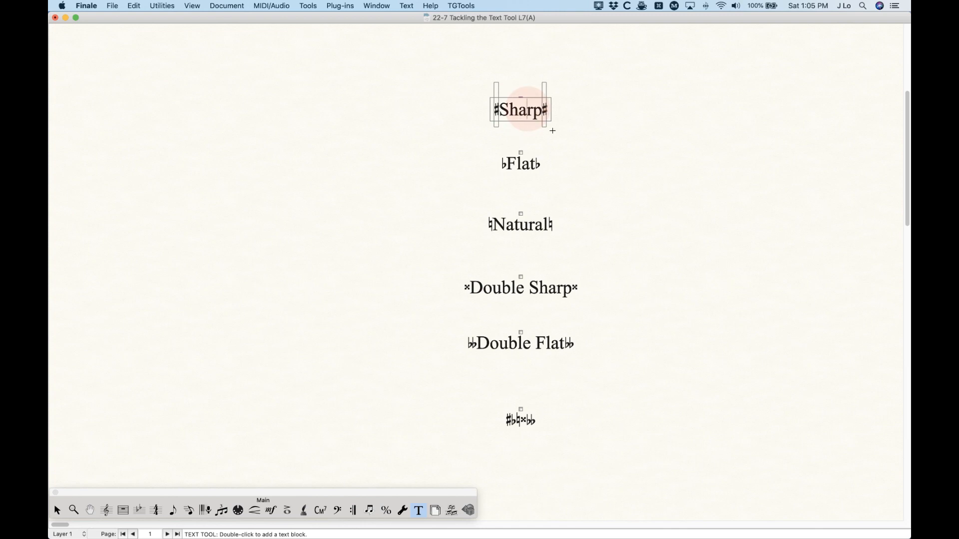
{"action": "left_click", "coordinate": [406, 5]}
{"action": "mouse_move", "coordinate": [426, 95]}
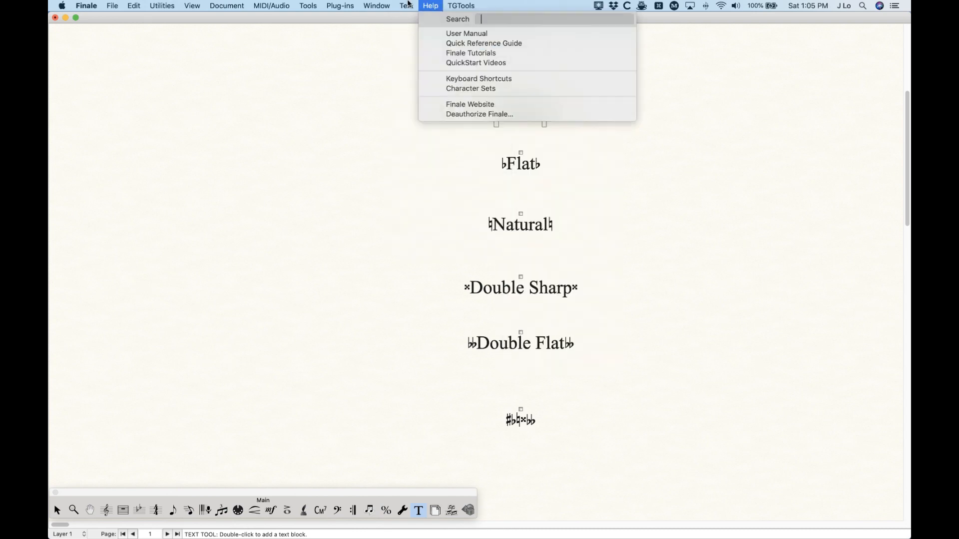
{"action": "left_click", "coordinate": [407, 5]}
{"action": "left_click", "coordinate": [410, 155]}
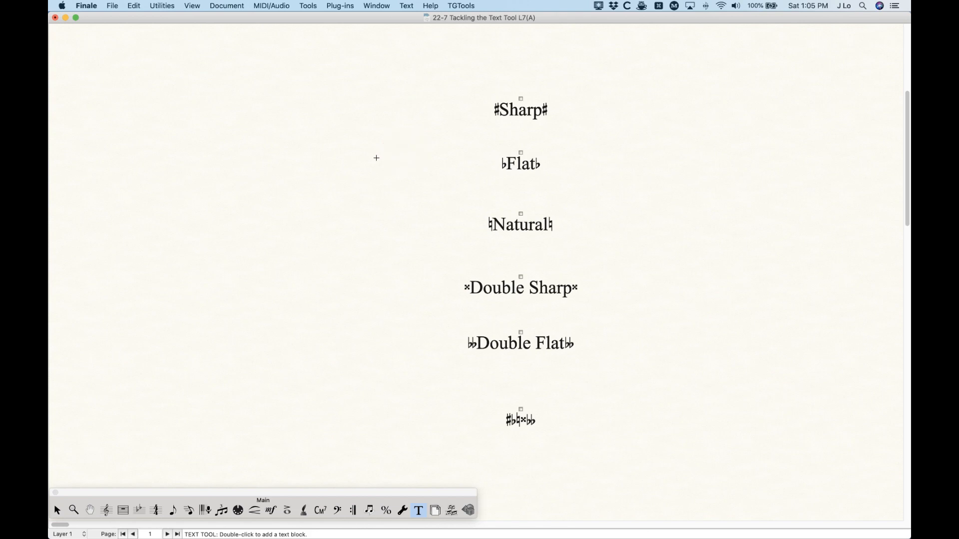
- Reopen the document's text options beside the accidental text blocks and review the Flat and Natural insert symbols, ending on Sharp
{"action": "key", "text": "alt+super+a"}
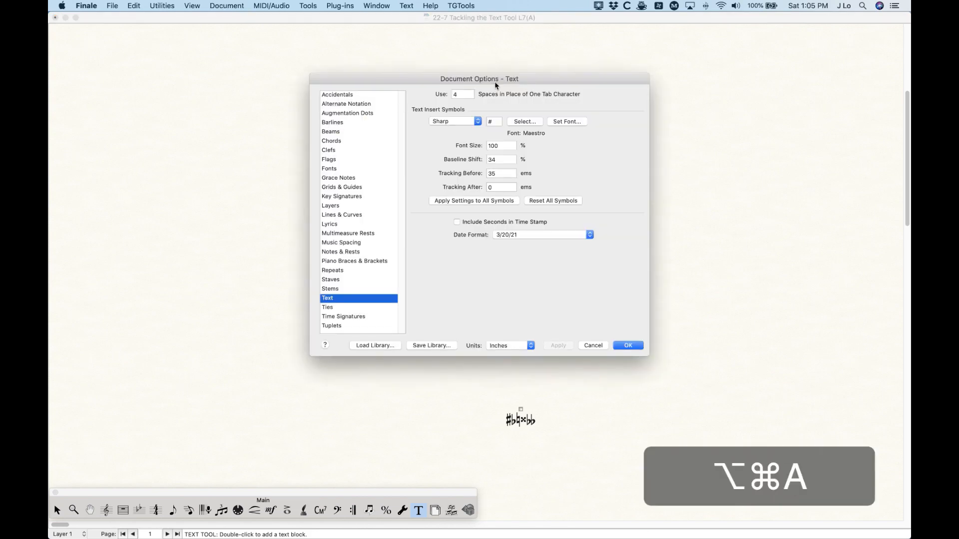
{"action": "left_click_drag", "start_coordinate": [516, 81], "coordinate": [306, 72]}
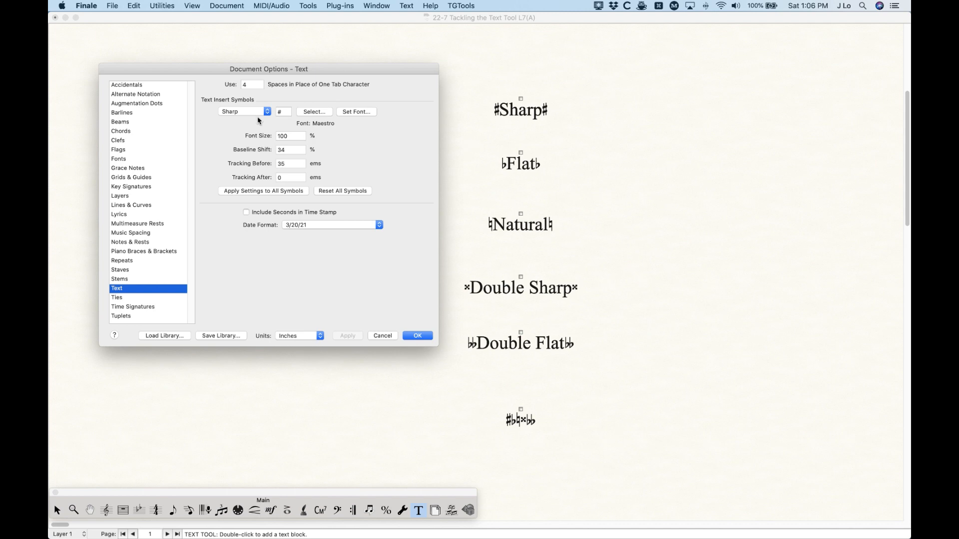
{"action": "left_click", "coordinate": [245, 113]}
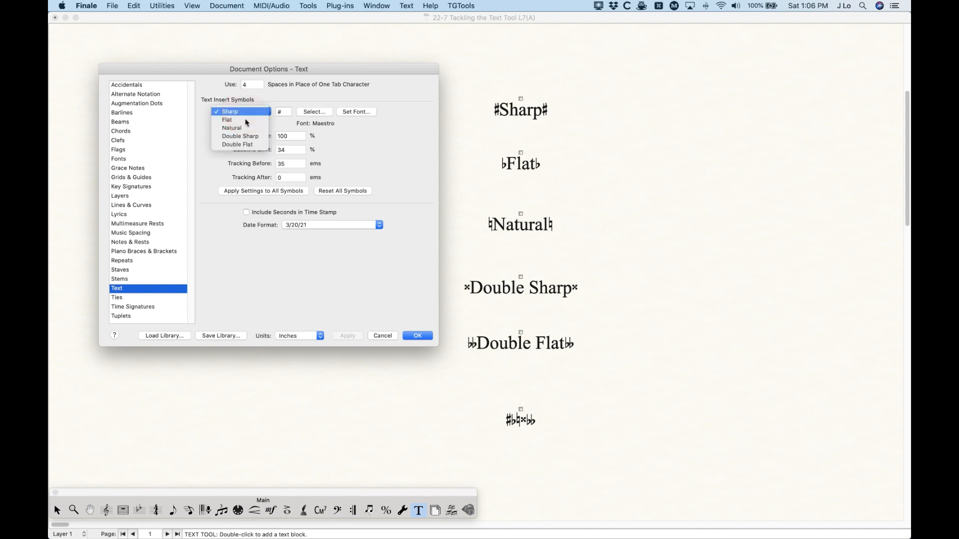
{"action": "left_click", "coordinate": [234, 120]}
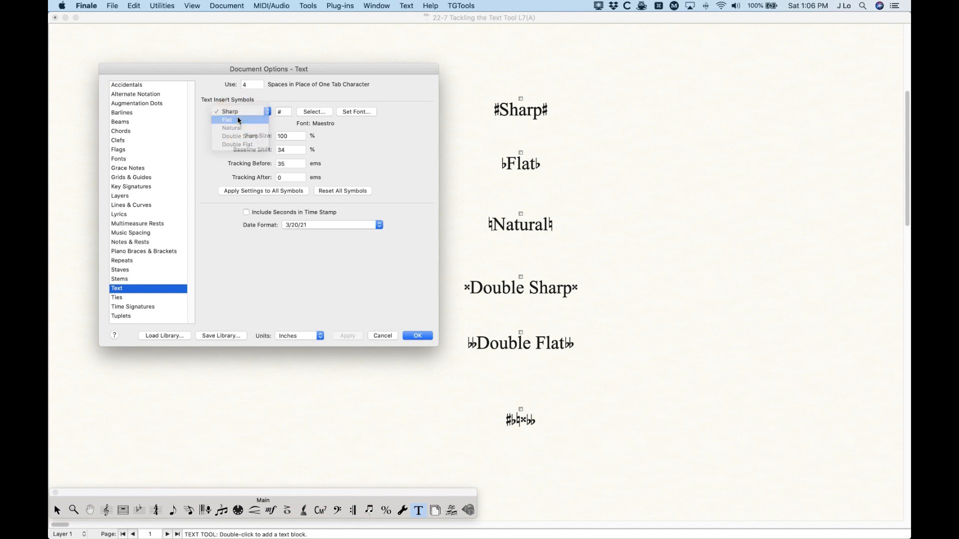
{"action": "left_click", "coordinate": [238, 111]}
{"action": "left_click", "coordinate": [239, 121]}
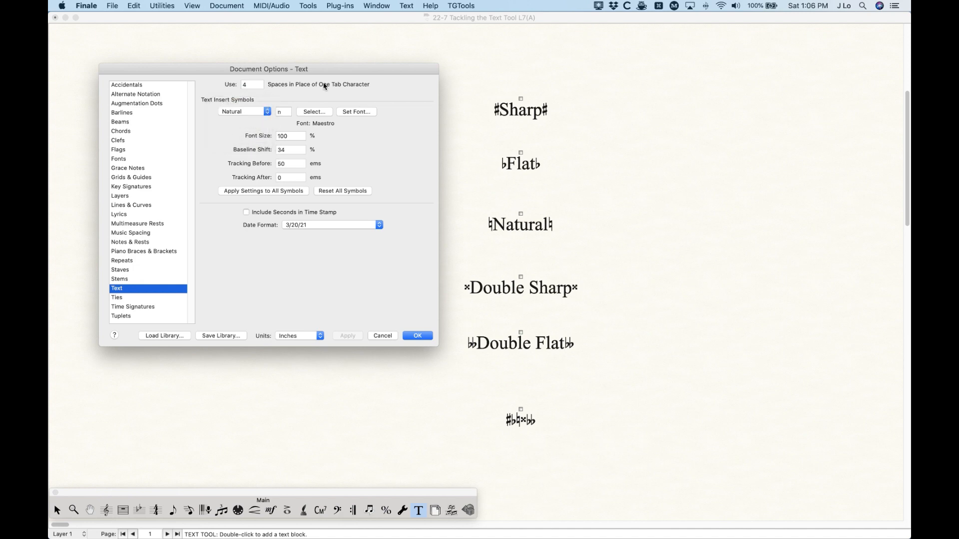
{"action": "left_click", "coordinate": [228, 113]}
{"action": "left_click", "coordinate": [230, 95]}
{"action": "left_click", "coordinate": [243, 114]}
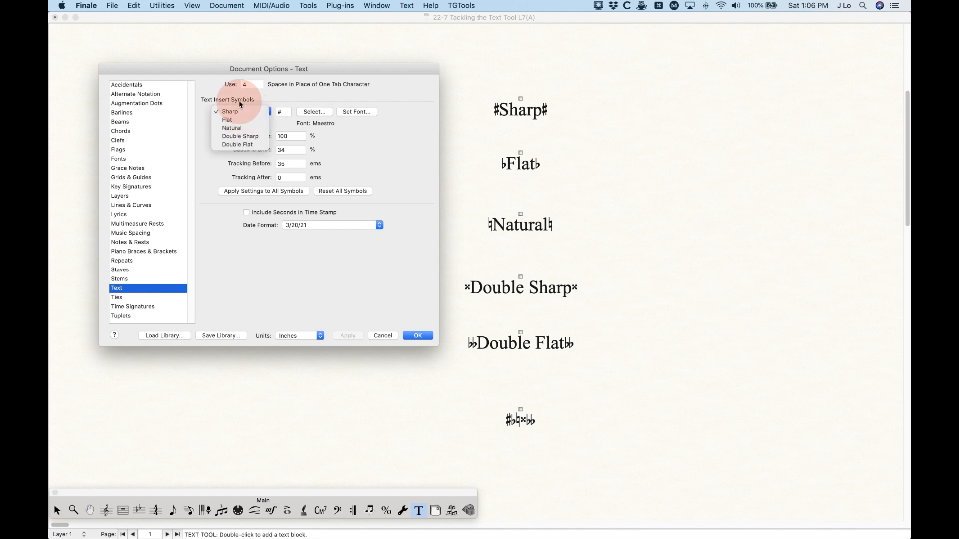
{"action": "left_click", "coordinate": [235, 112]}
- Browse the Maestro characters available for the Sharp insert symbol, keeping the current choice
{"action": "left_click", "coordinate": [310, 111]}
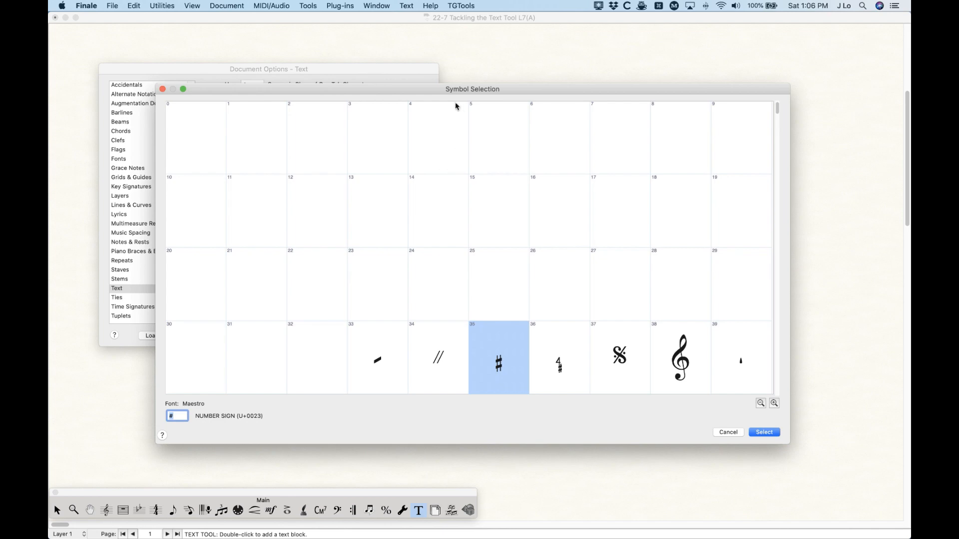
{"action": "left_click_drag", "start_coordinate": [440, 94], "coordinate": [433, 81]}
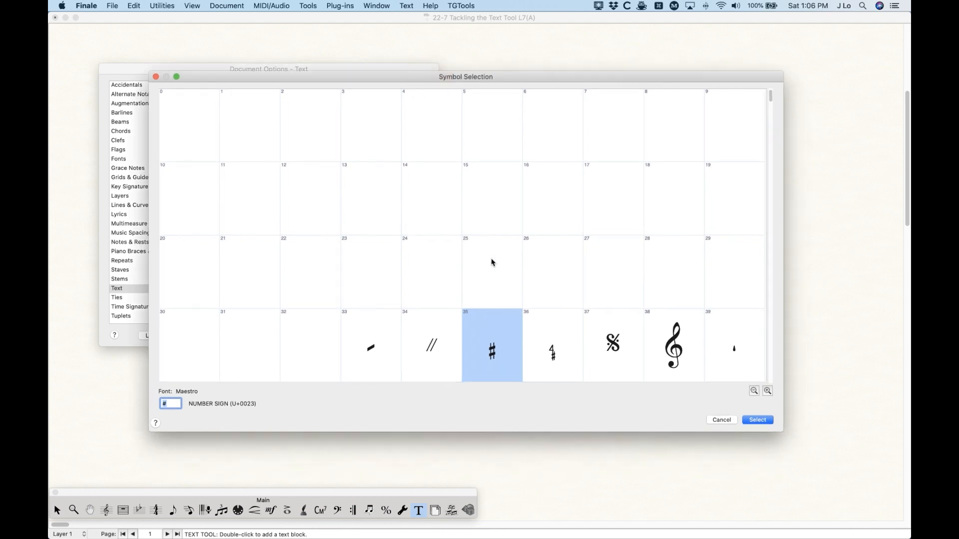
{"action": "scroll", "coordinate": [492, 262], "scroll_direction": "down", "scroll_amount": 3}
{"action": "scroll", "coordinate": [473, 207], "scroll_direction": "up", "scroll_amount": 1}
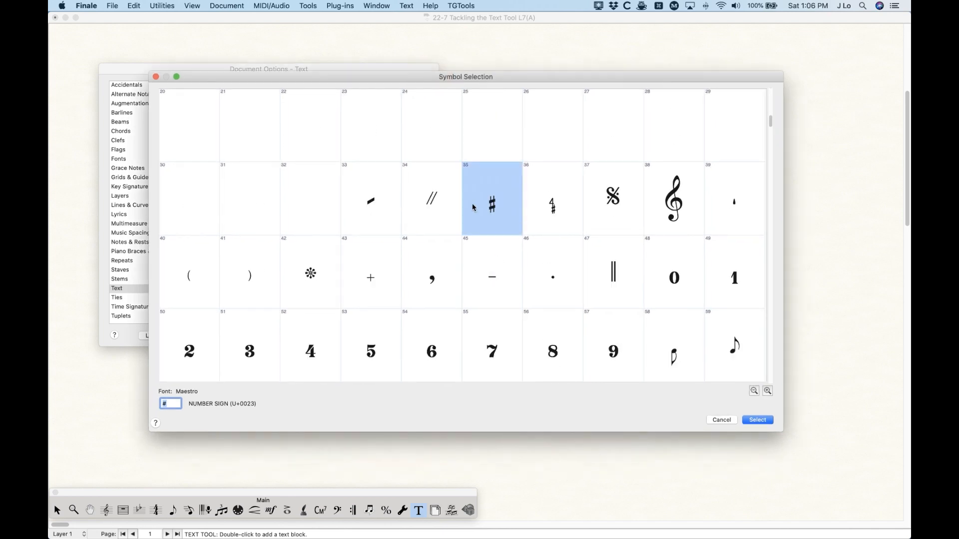
{"action": "left_click", "coordinate": [726, 421]}
- Inspect the font and size settings of the Sharp insert symbol, then leave the document options without changes
{"action": "left_click", "coordinate": [357, 112]}
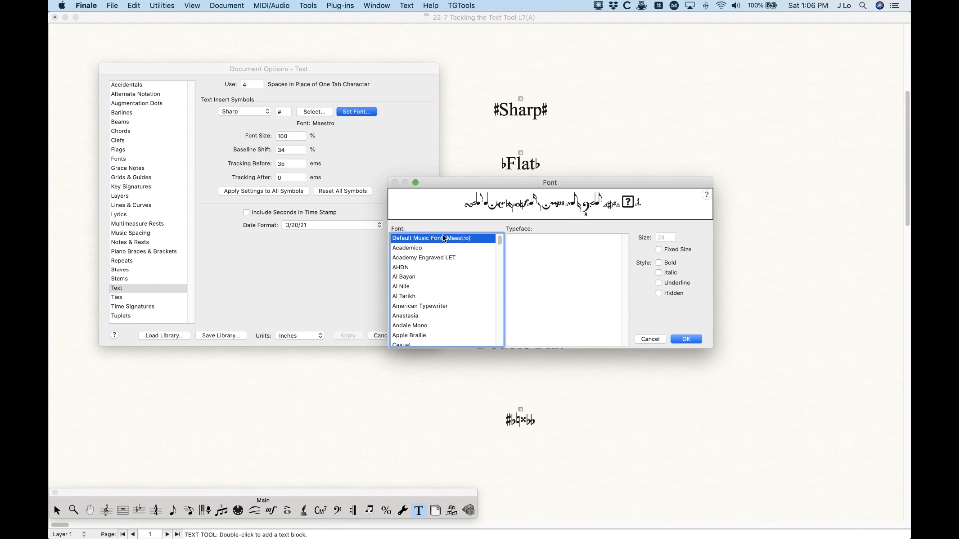
{"action": "left_click", "coordinate": [661, 238]}
{"action": "left_click", "coordinate": [650, 340]}
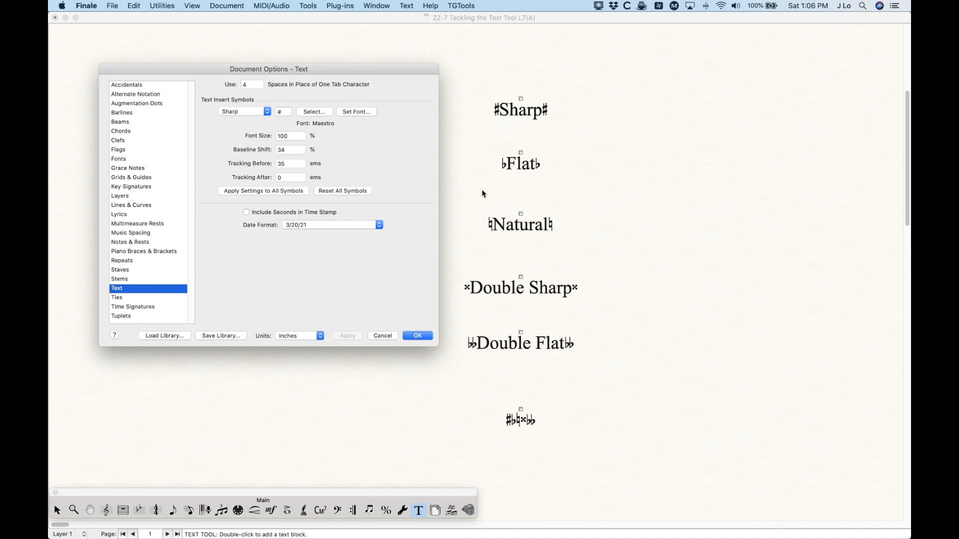
{"action": "left_click", "coordinate": [382, 337]}
- Try a larger font size on the whole Sharp text block, including its accidentals, and undo it
{"action": "double_click", "coordinate": [520, 102]}
{"action": "left_click_drag", "start_coordinate": [520, 113], "coordinate": [533, 116]}
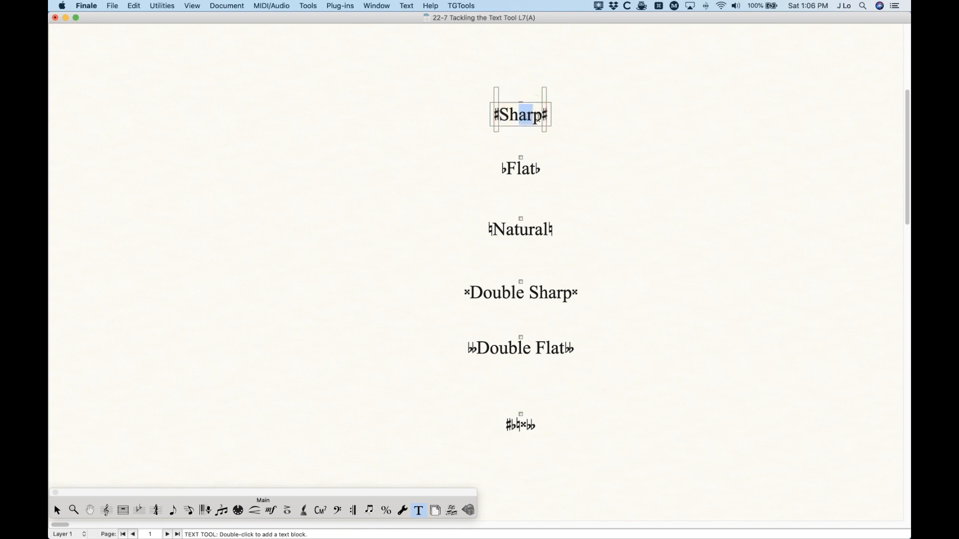
{"action": "triple_click", "coordinate": [541, 113]}
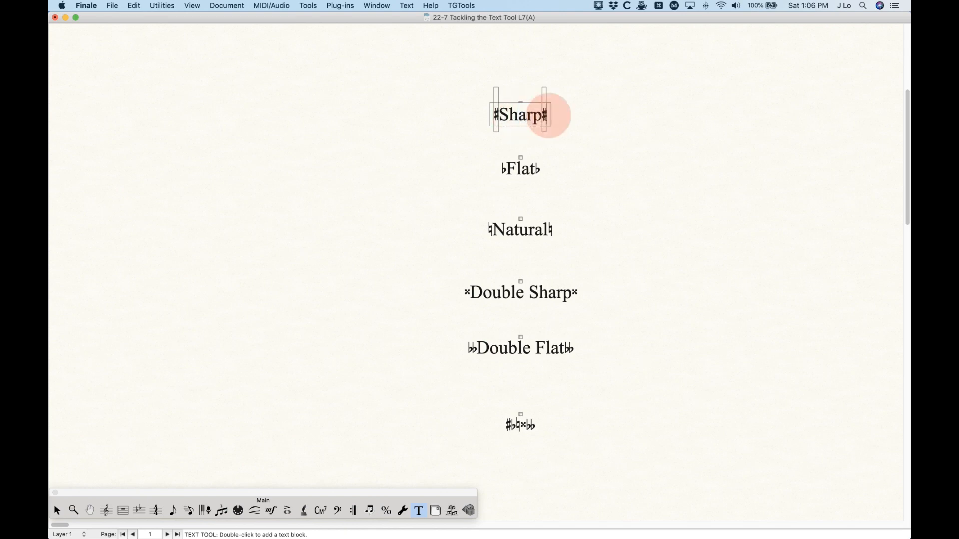
{"action": "left_click", "coordinate": [407, 5]}
{"action": "mouse_move", "coordinate": [414, 31]}
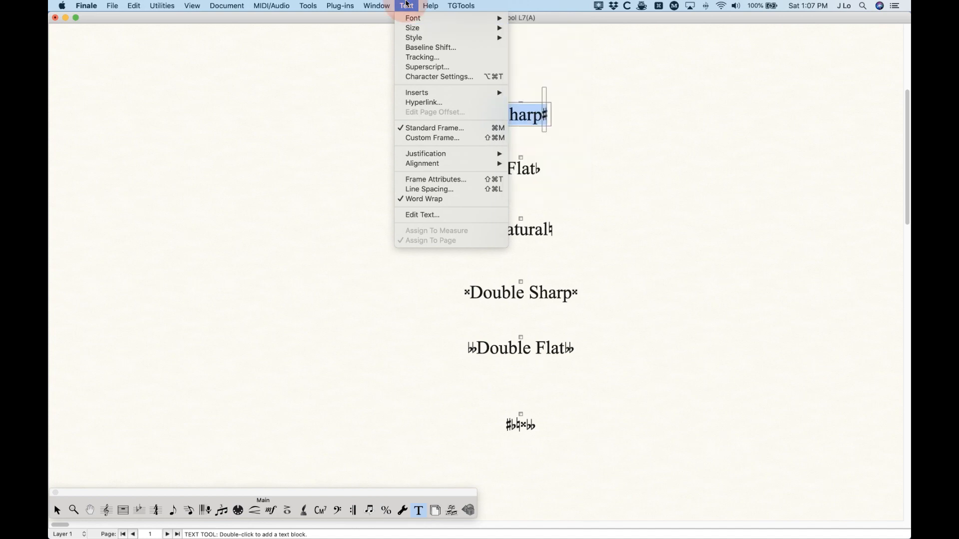
{"action": "left_click", "coordinate": [412, 6]}
{"action": "left_click", "coordinate": [414, 5]}
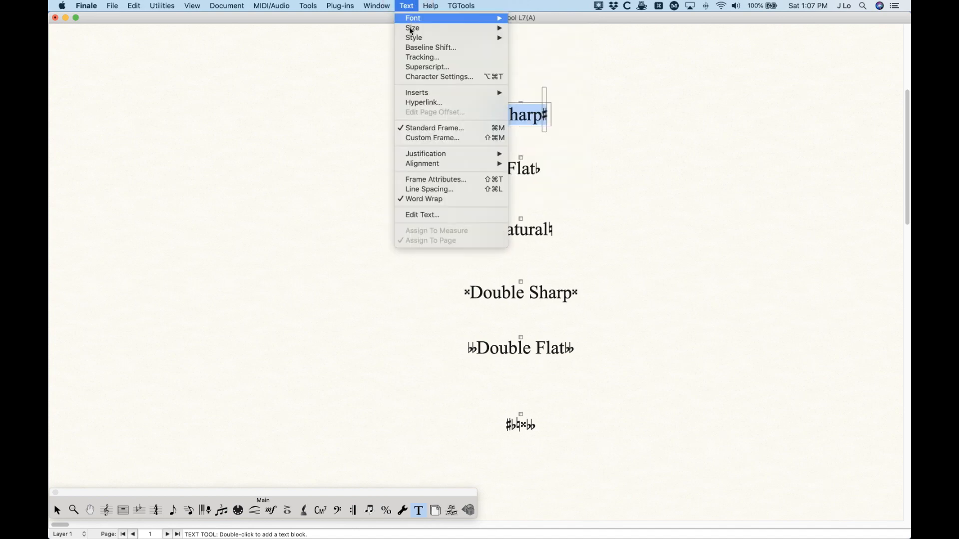
{"action": "mouse_move", "coordinate": [413, 28]}
{"action": "left_click", "coordinate": [525, 97]}
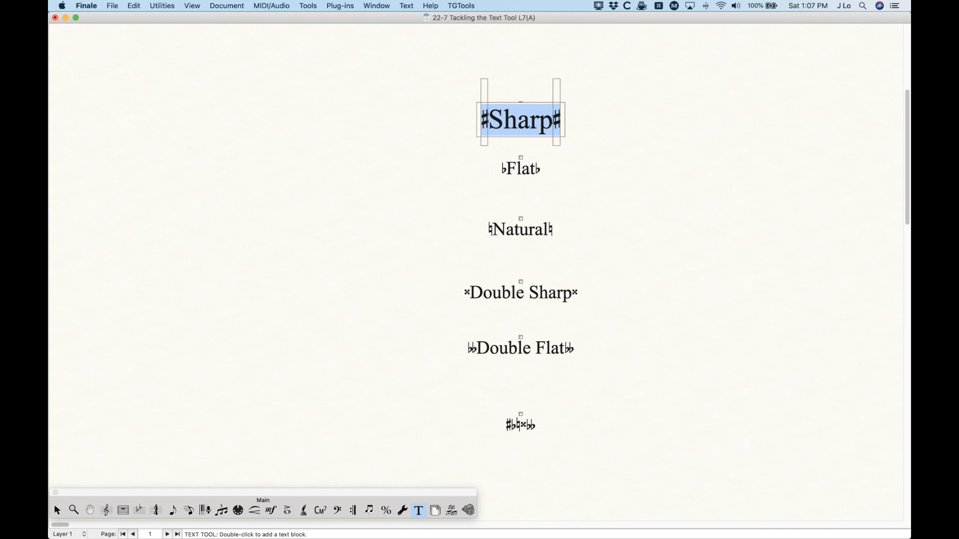
{"action": "key", "text": "super+z"}
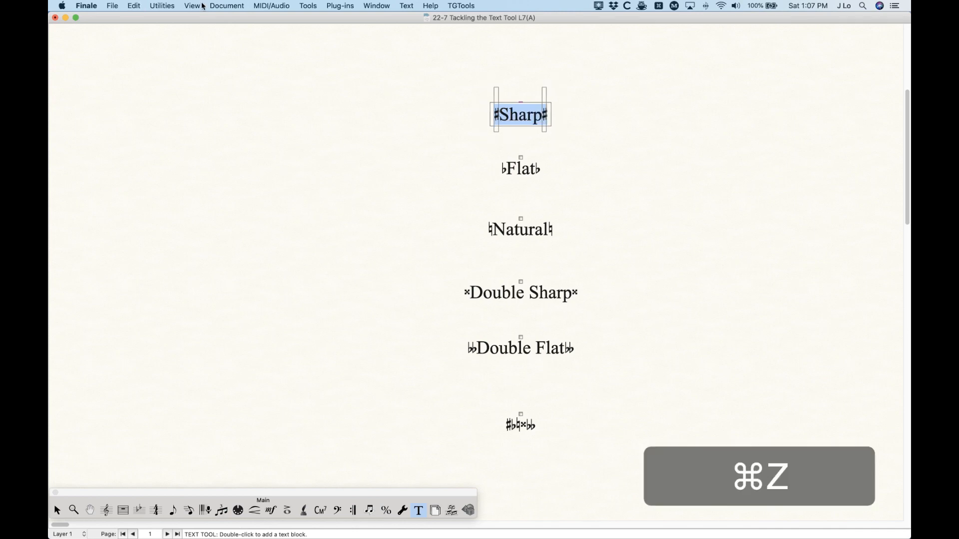
- Reopen the document's text options beside the Sharp text block and inspect the Sharp insert symbol's font settings, leaving them as they are
{"action": "key", "text": "alt+super+a"}
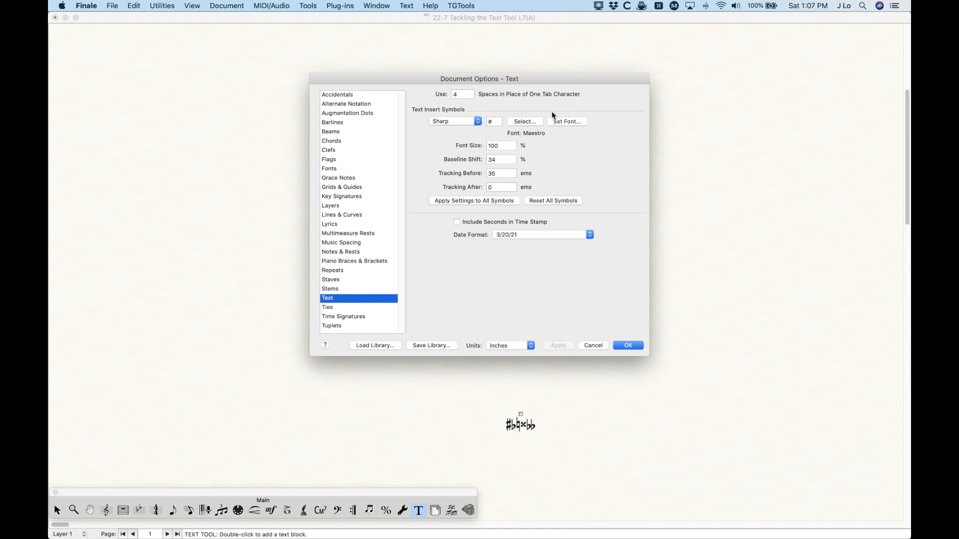
{"action": "left_click_drag", "start_coordinate": [550, 80], "coordinate": [376, 85]}
{"action": "left_click", "coordinate": [395, 125]}
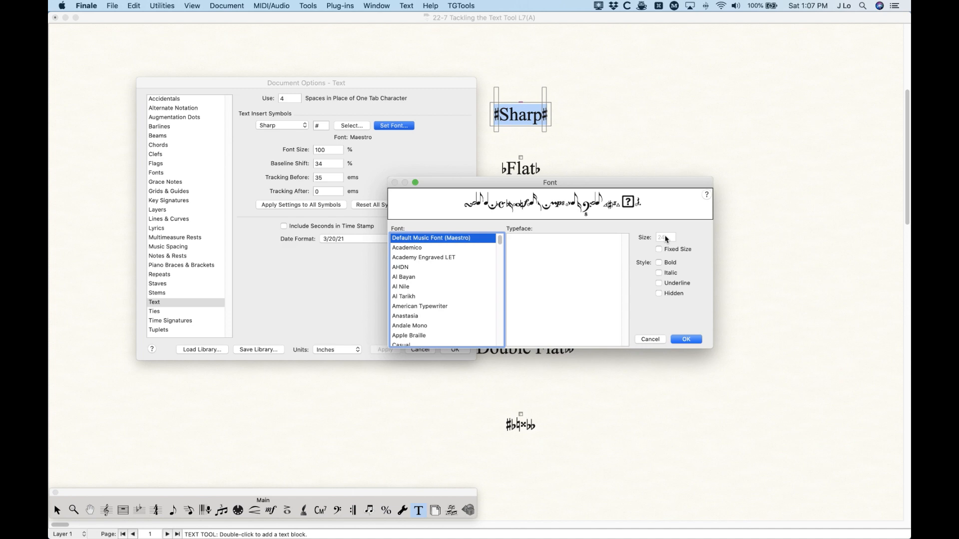
{"action": "left_click", "coordinate": [650, 341]}
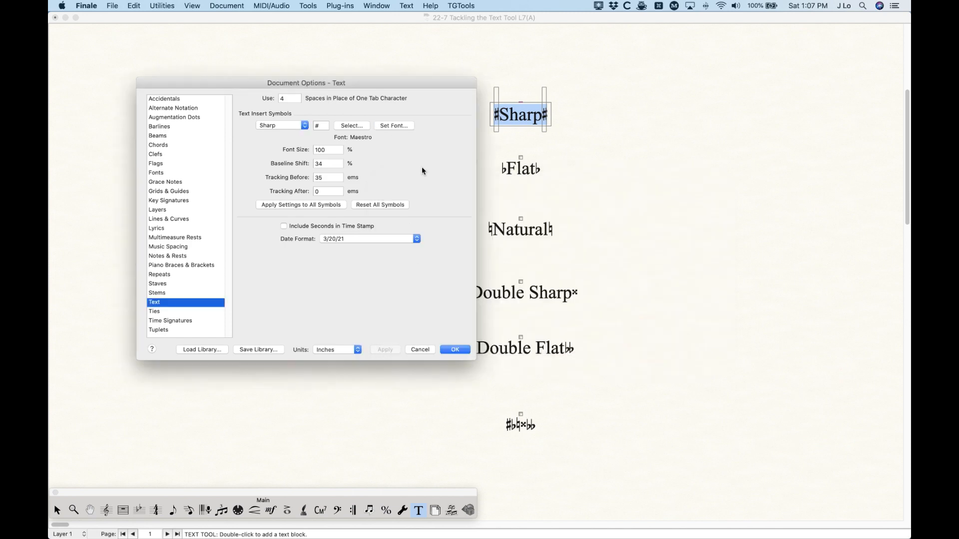
- Try a font size of 125% for the Sharp insert symbol in the document options and undo it
{"action": "double_click", "coordinate": [329, 150]}
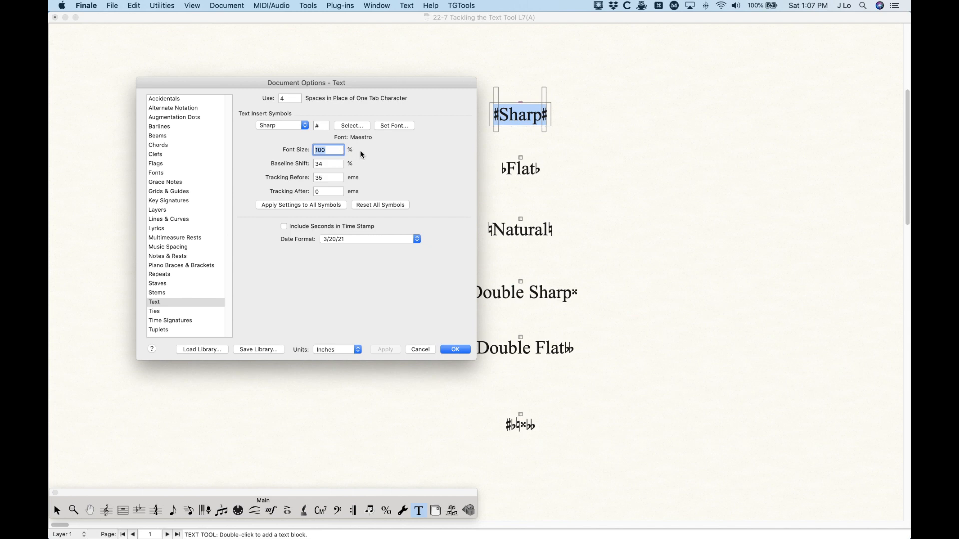
{"action": "type", "text": "125"}
{"action": "left_click", "coordinate": [456, 351]}
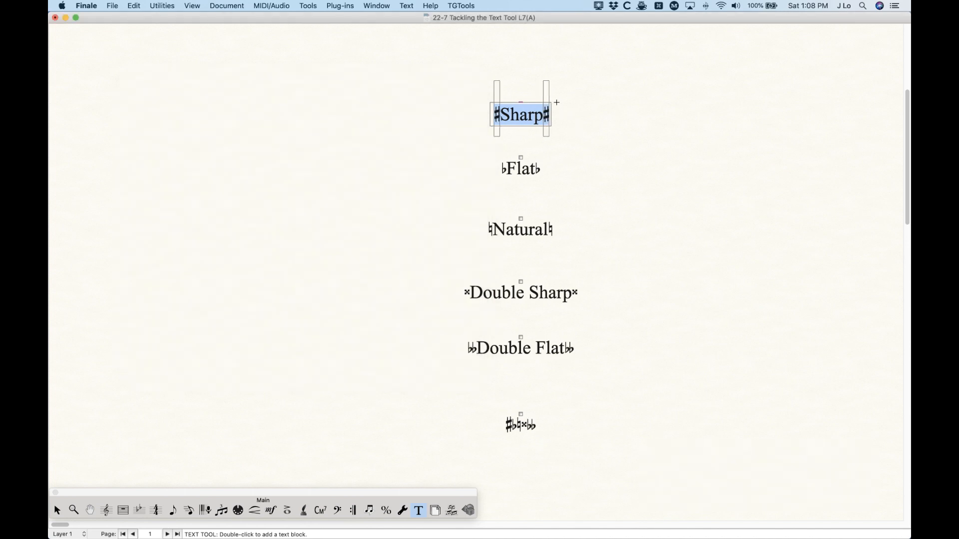
{"action": "left_click", "coordinate": [621, 125]}
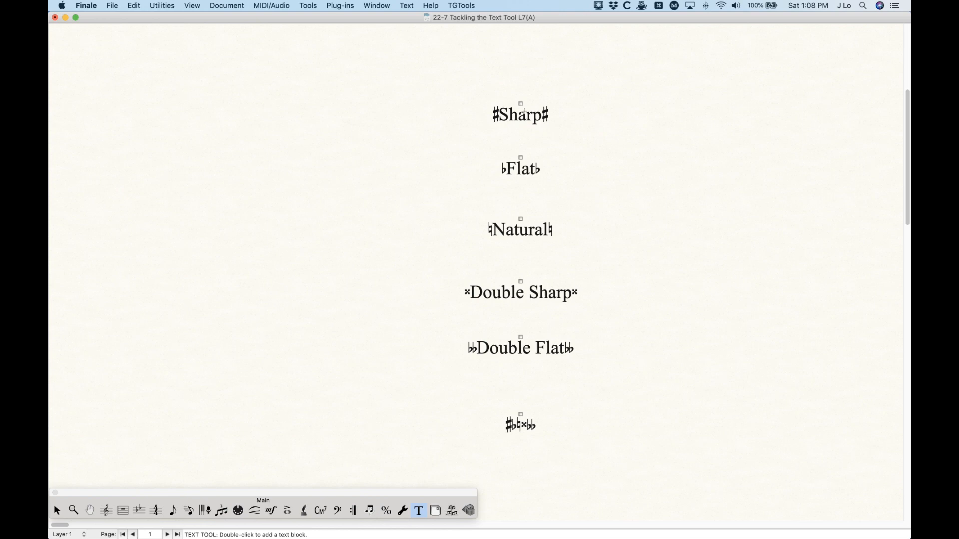
{"action": "key", "text": "ctrl+z"}
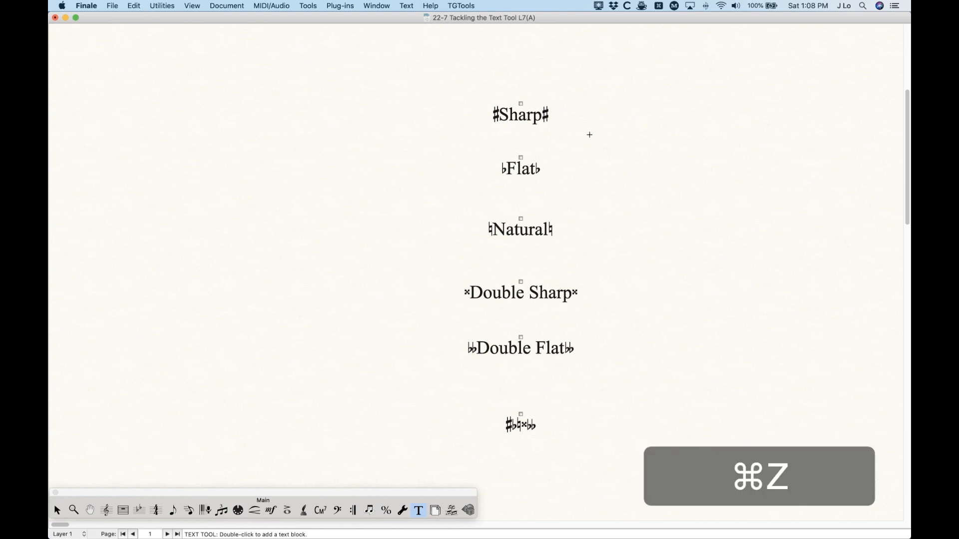
{"action": "key", "text": "ctrl+z"}
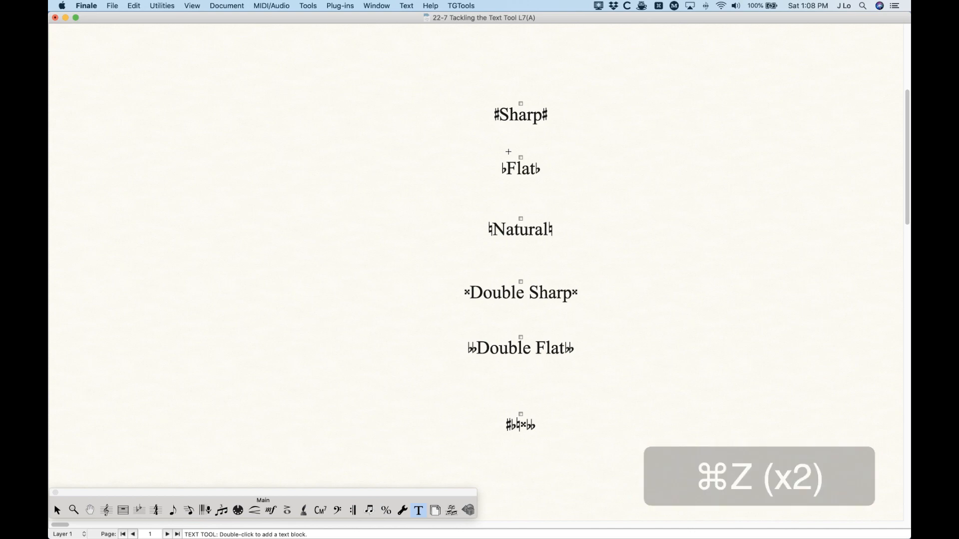
- Reopen the document's text options, set the Flat insert symbol's font size to 115% and apply it
{"action": "key", "text": "alt+super+a"}
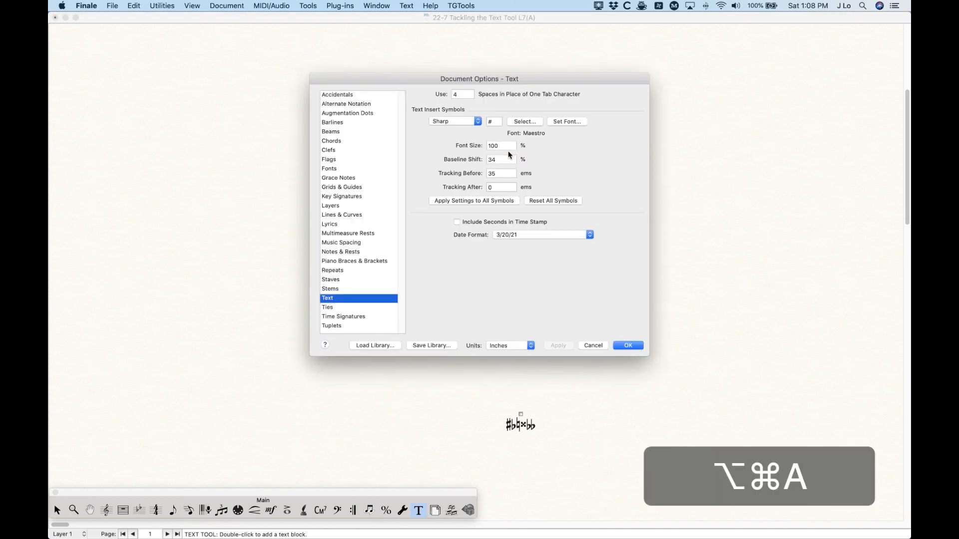
{"action": "left_click_drag", "start_coordinate": [511, 86], "coordinate": [294, 53]}
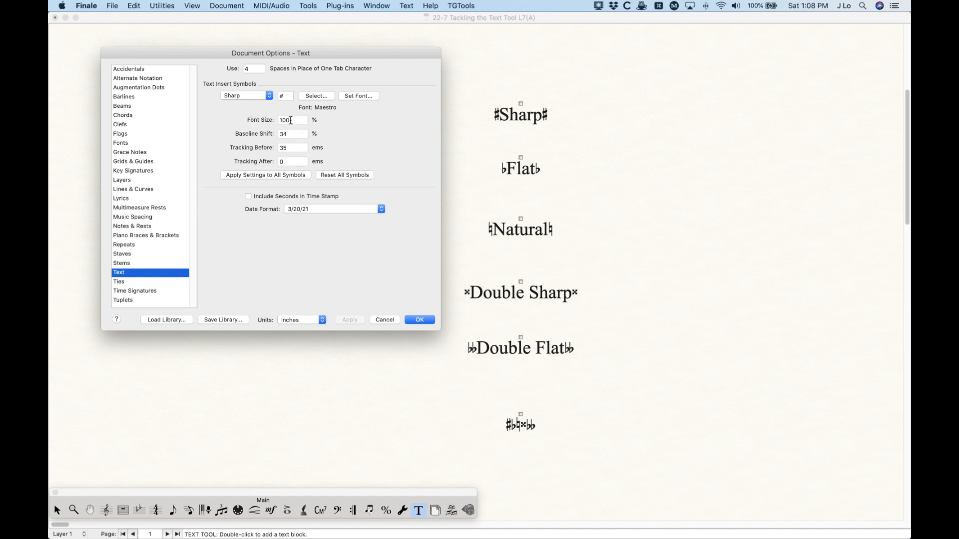
{"action": "double_click", "coordinate": [291, 120]}
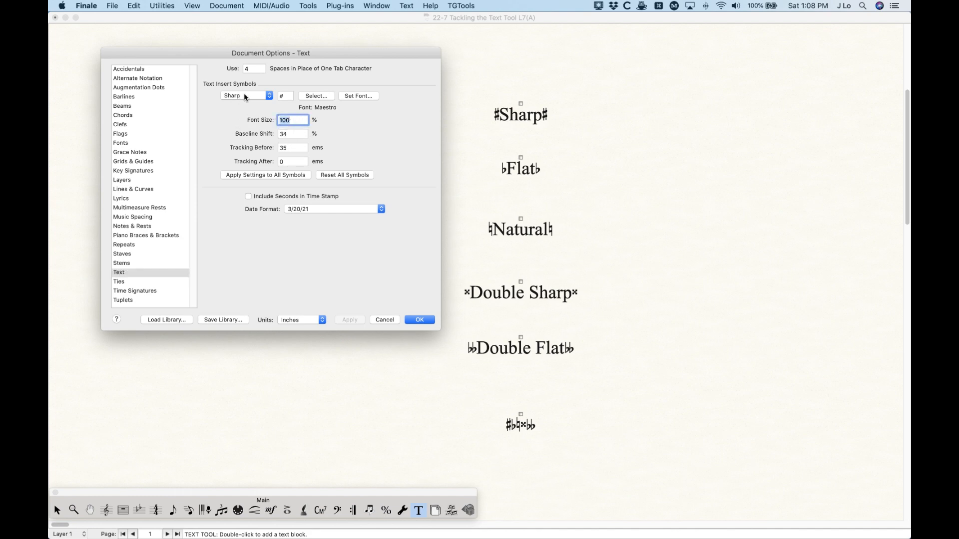
{"action": "left_click", "coordinate": [245, 97]}
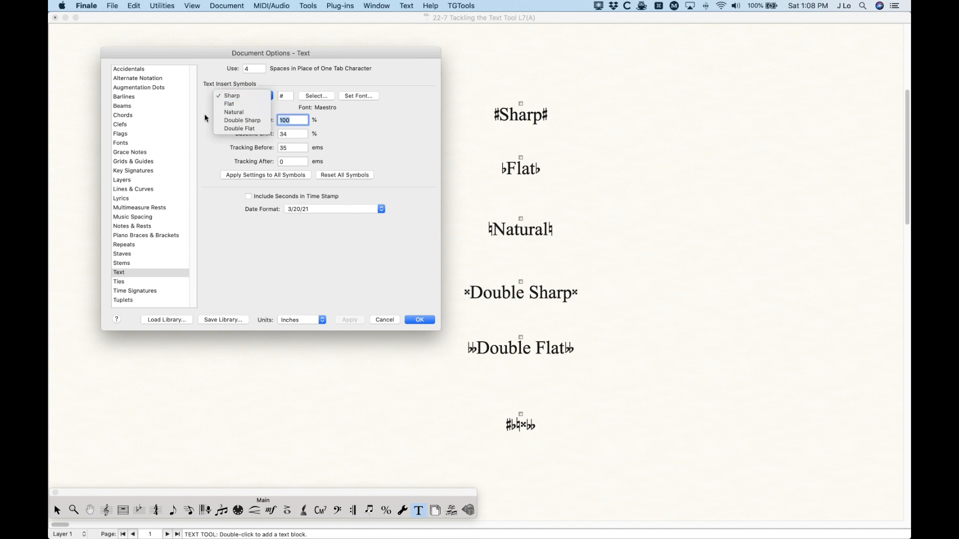
{"action": "left_click", "coordinate": [593, 165]}
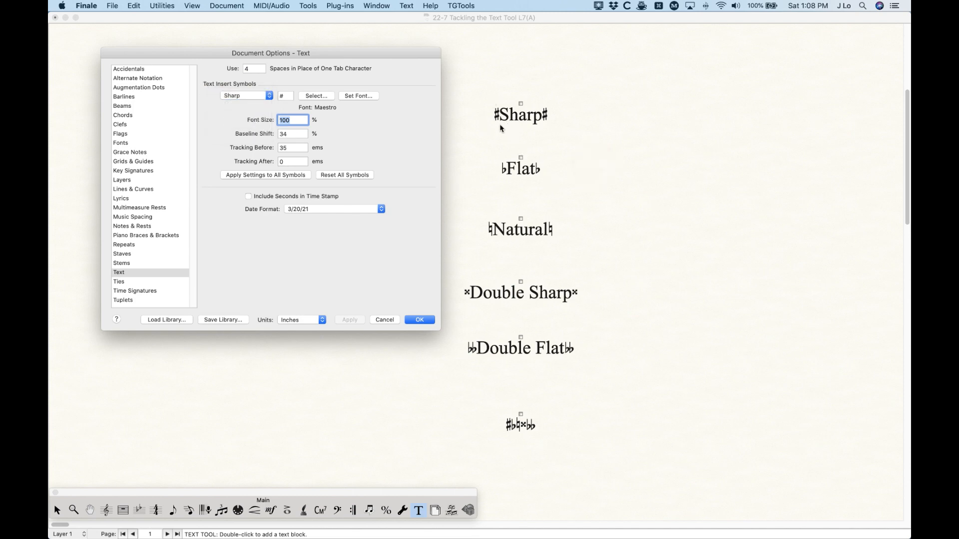
{"action": "left_click", "coordinate": [254, 96]}
{"action": "left_click", "coordinate": [252, 104]}
{"action": "left_click_drag", "start_coordinate": [291, 122], "coordinate": [251, 120]}
{"action": "type", "text": "115"}
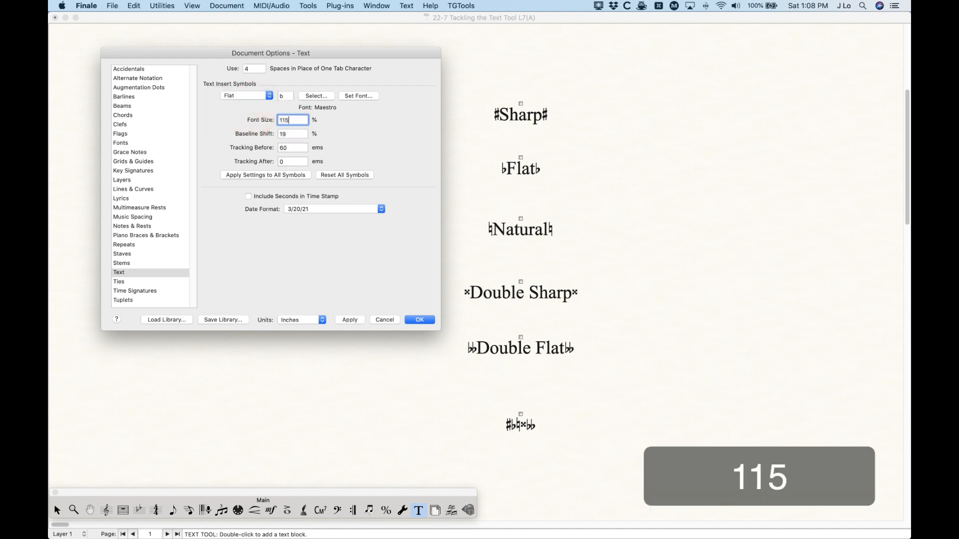
{"action": "left_click", "coordinate": [349, 320]}
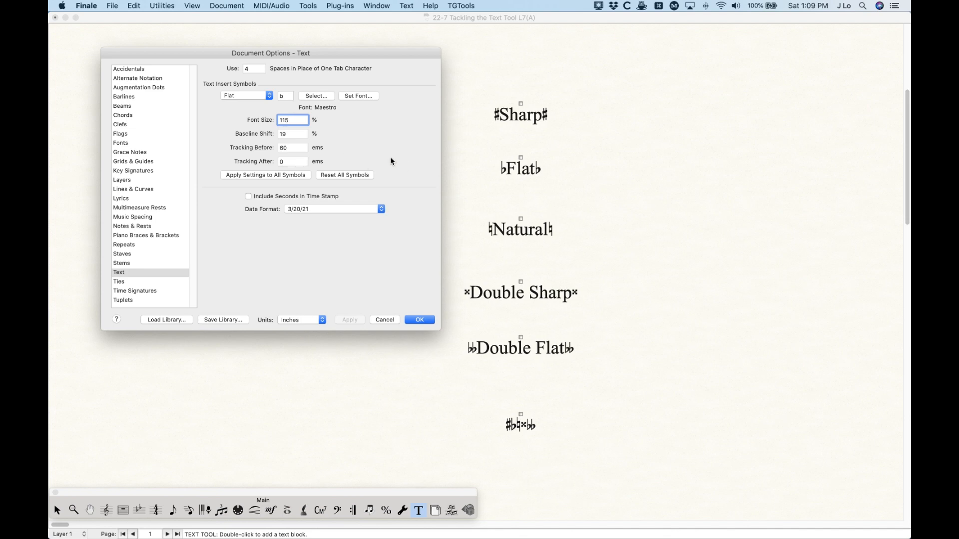
- Compare the baseline shift of the Sharp, Flat, Natural, Double Sharp and Double Flat insert symbols and leave the options without further changes
{"action": "left_click", "coordinate": [251, 96]}
{"action": "left_click", "coordinate": [234, 87]}
{"action": "double_click", "coordinate": [288, 135]}
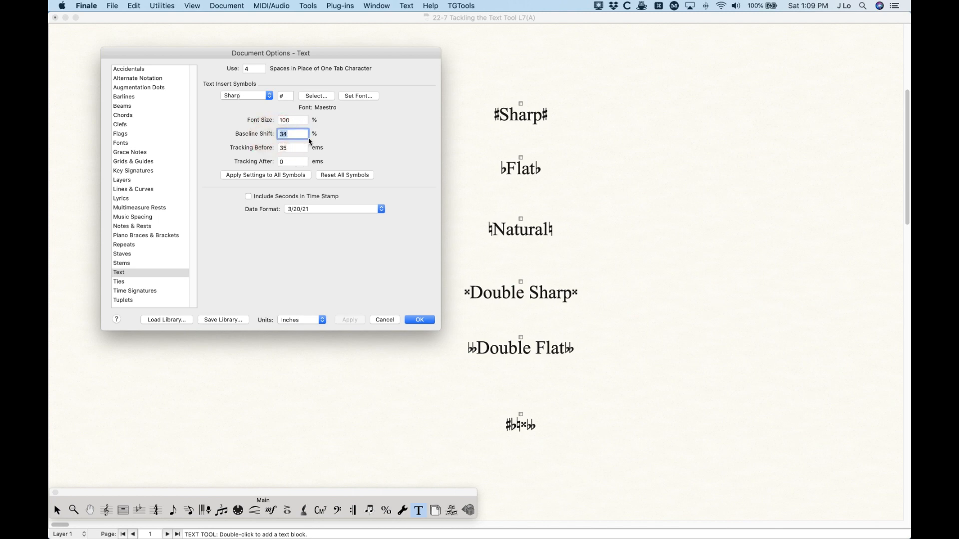
{"action": "left_click", "coordinate": [245, 97]}
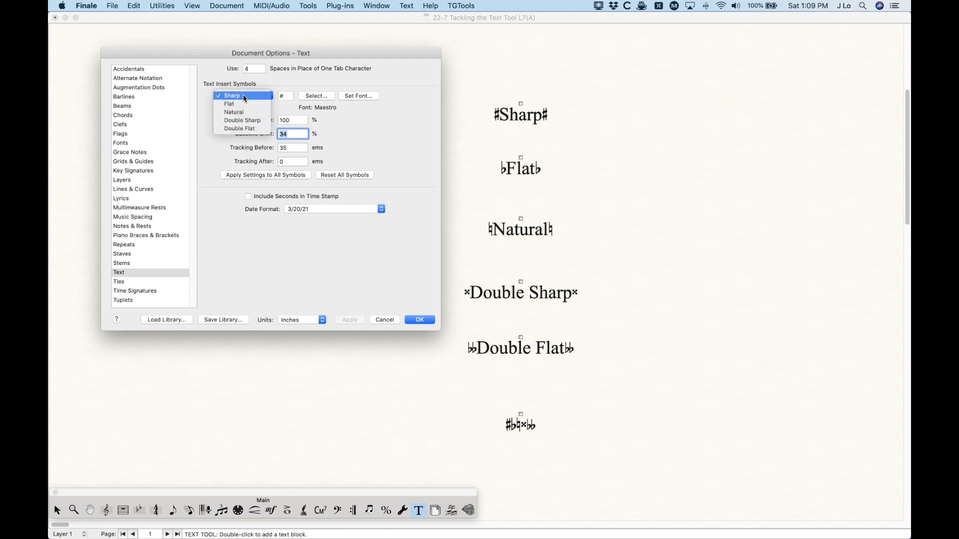
{"action": "left_click", "coordinate": [243, 103]}
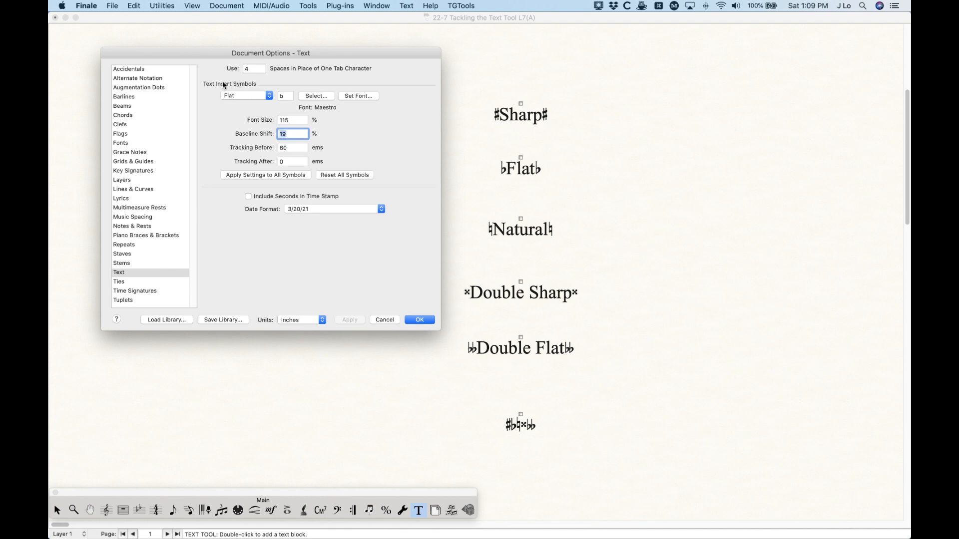
{"action": "left_click", "coordinate": [244, 96]}
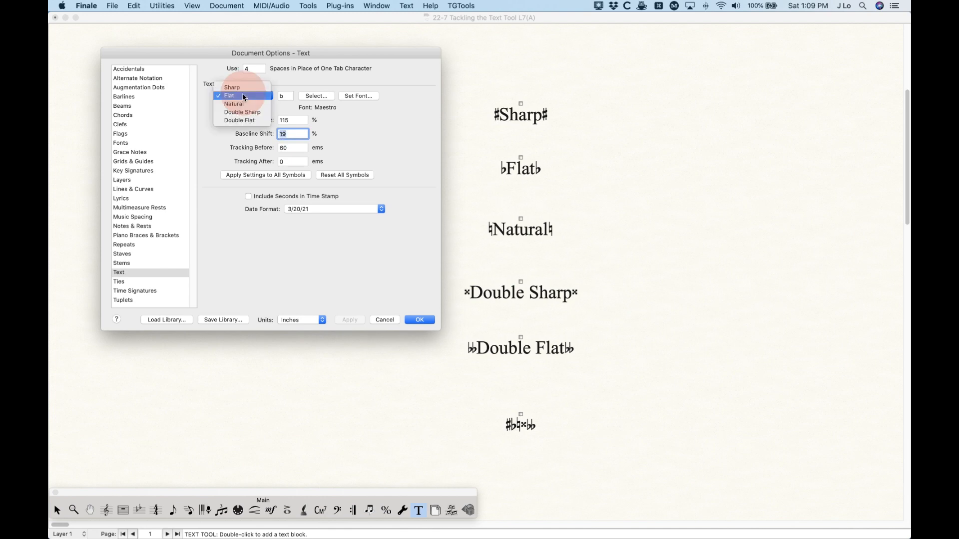
{"action": "left_click", "coordinate": [242, 104]}
{"action": "left_click", "coordinate": [245, 91]}
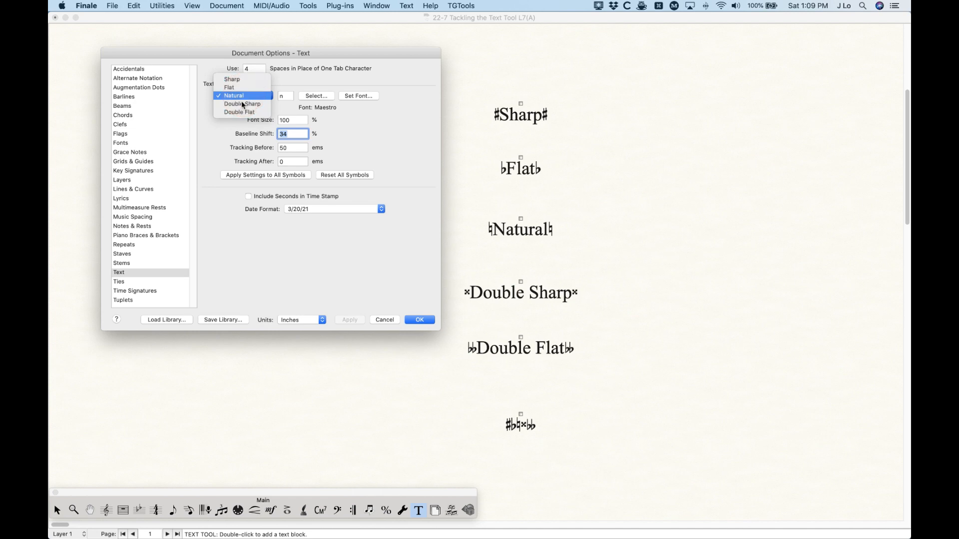
{"action": "left_click", "coordinate": [242, 104]}
{"action": "left_click", "coordinate": [244, 96]}
{"action": "left_click", "coordinate": [250, 105]}
{"action": "left_click", "coordinate": [253, 96]}
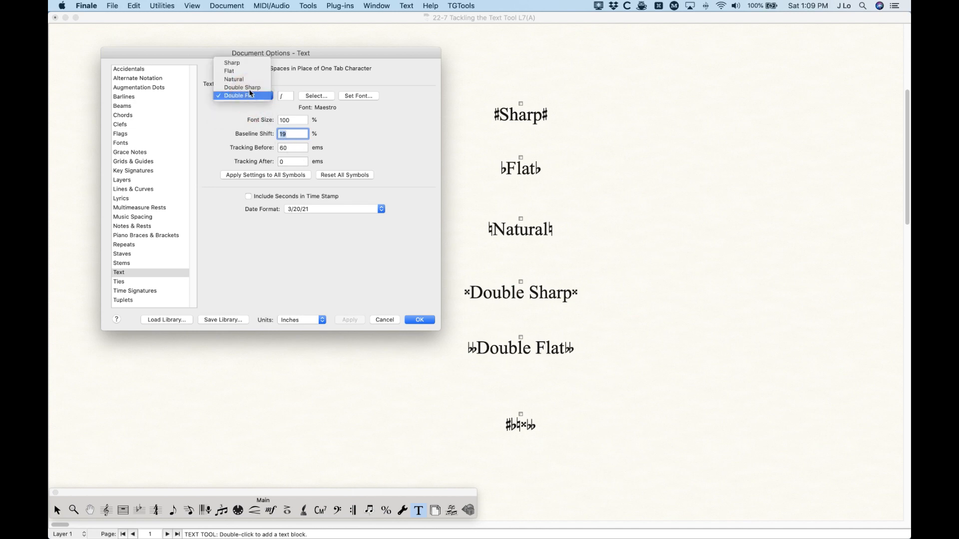
{"action": "left_click", "coordinate": [248, 88]}
{"action": "left_click", "coordinate": [232, 95]}
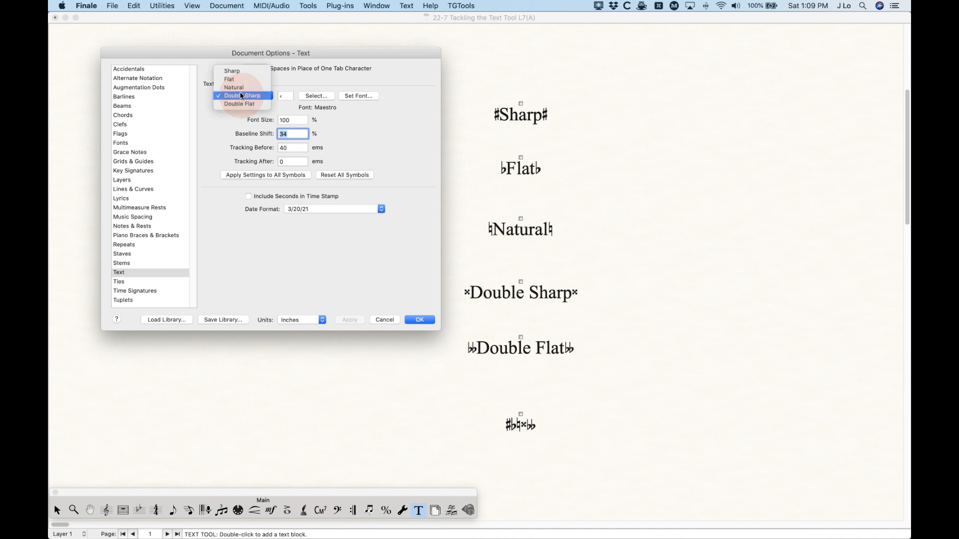
{"action": "left_click", "coordinate": [236, 70]}
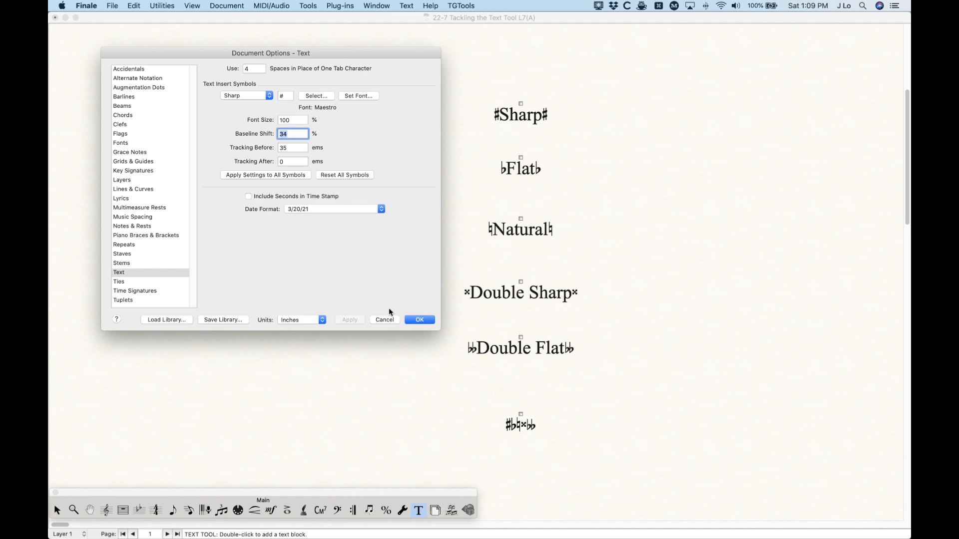
{"action": "left_click", "coordinate": [385, 320]}
- Select the text block containing all five accidentals and reopen the document's text options beside it
{"action": "scroll", "coordinate": [579, 405], "scroll_direction": "down", "scroll_amount": 5}
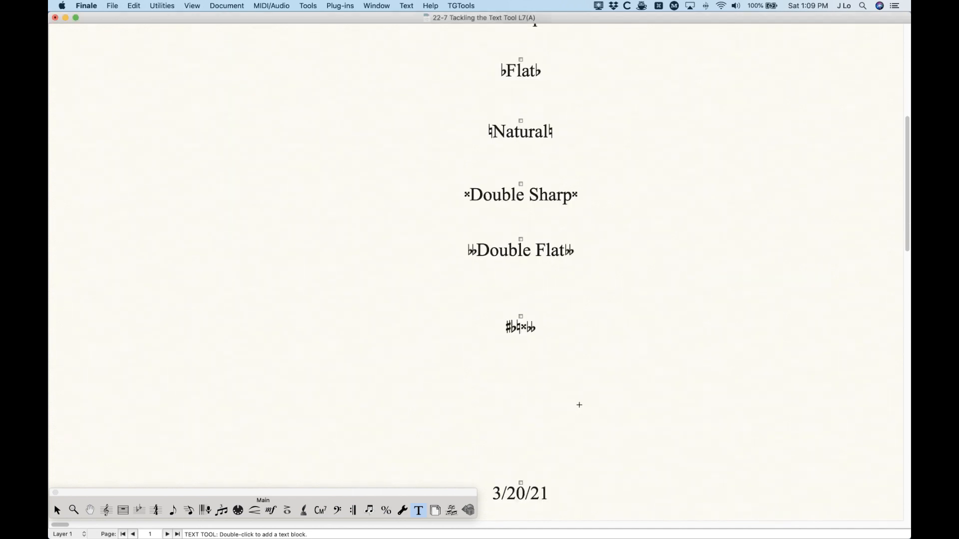
{"action": "left_click", "coordinate": [521, 306]}
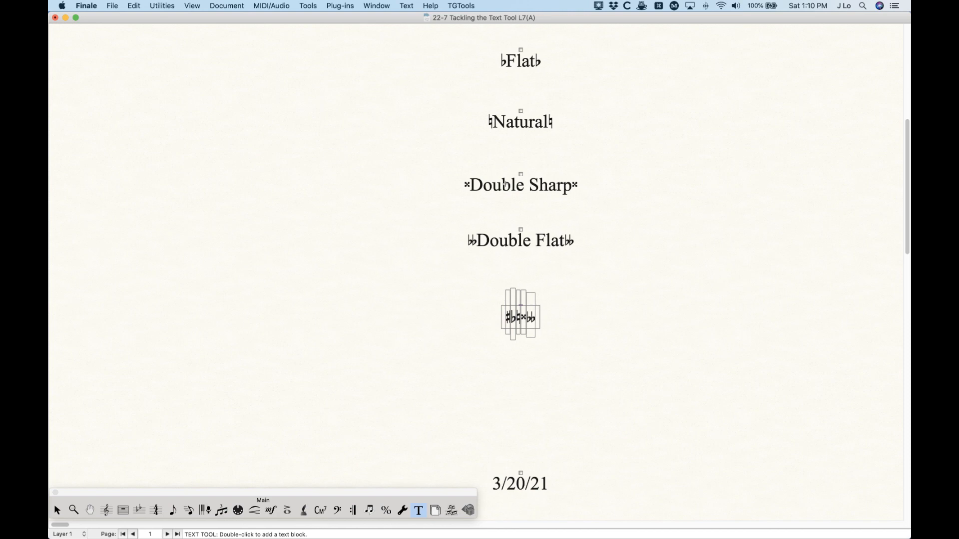
{"action": "key", "text": "super+alt+a"}
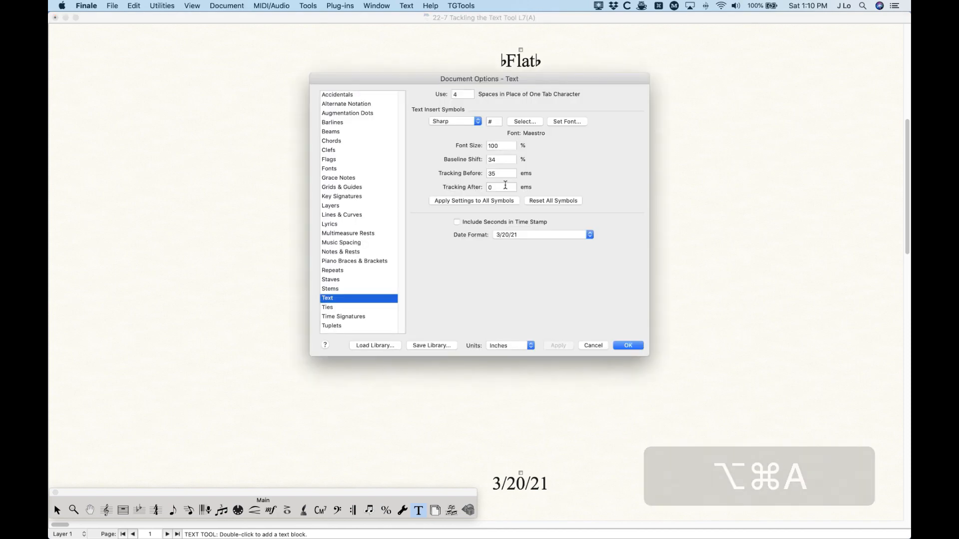
{"action": "left_click_drag", "start_coordinate": [536, 86], "coordinate": [364, 64]}
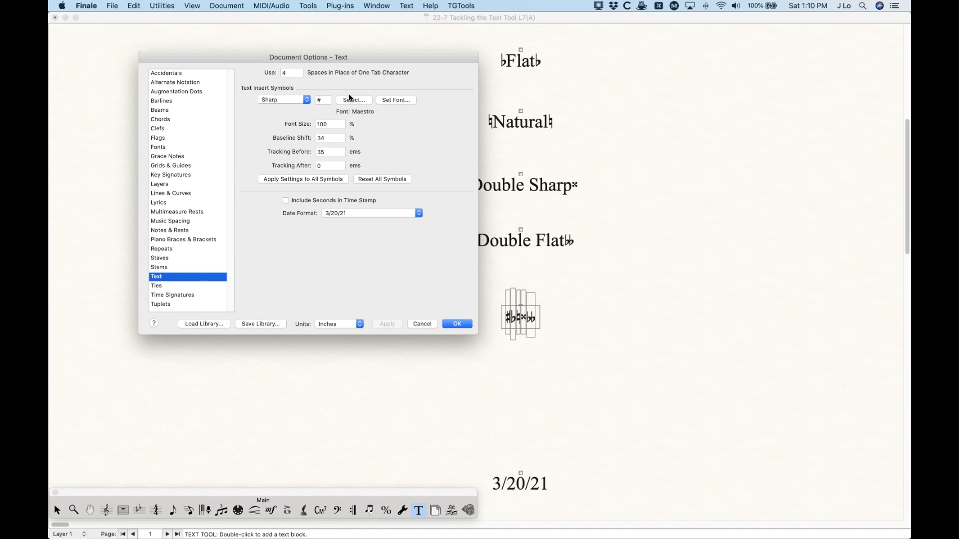
{"action": "left_click_drag", "start_coordinate": [353, 60], "coordinate": [323, 56]}
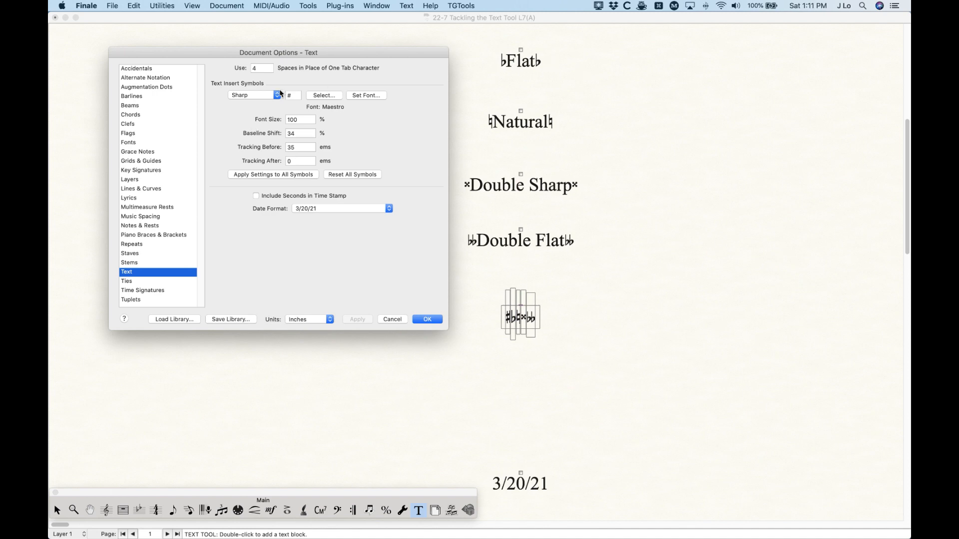
- Keep the Flat insert symbol's tracking before at 60 ems and try a tracking after of 1000 ems on the page
{"action": "left_click", "coordinate": [265, 95]}
{"action": "left_click", "coordinate": [250, 104]}
{"action": "double_click", "coordinate": [289, 148]}
{"action": "type", "text": "60"}
{"action": "double_click", "coordinate": [296, 161]}
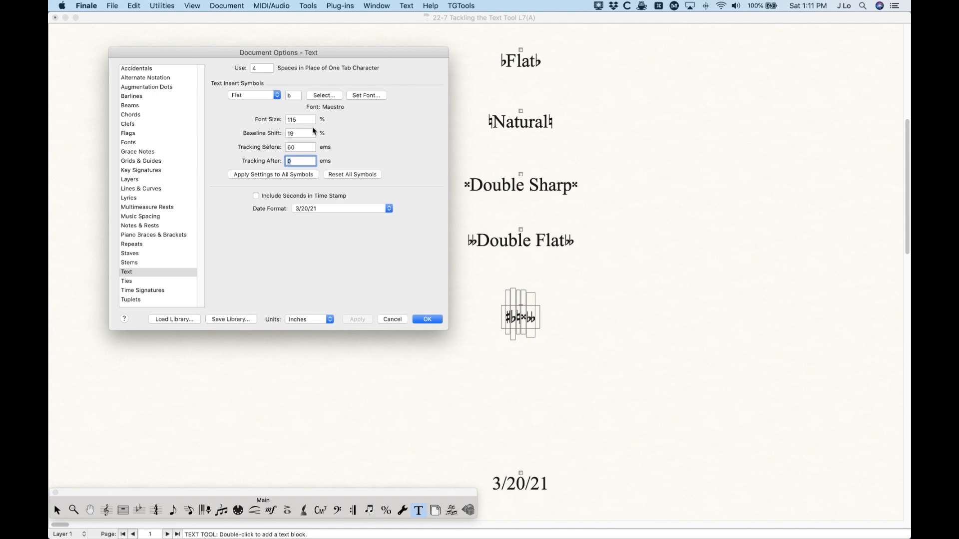
{"action": "left_click", "coordinate": [295, 161]}
{"action": "type", "text": "1000"}
{"action": "left_click", "coordinate": [359, 321]}
- Set the Flat insert symbol's tracking after to 0 ems and apply it to the document
{"action": "double_click", "coordinate": [303, 161]}
{"action": "type", "text": "0"}
{"action": "left_click", "coordinate": [298, 148]}
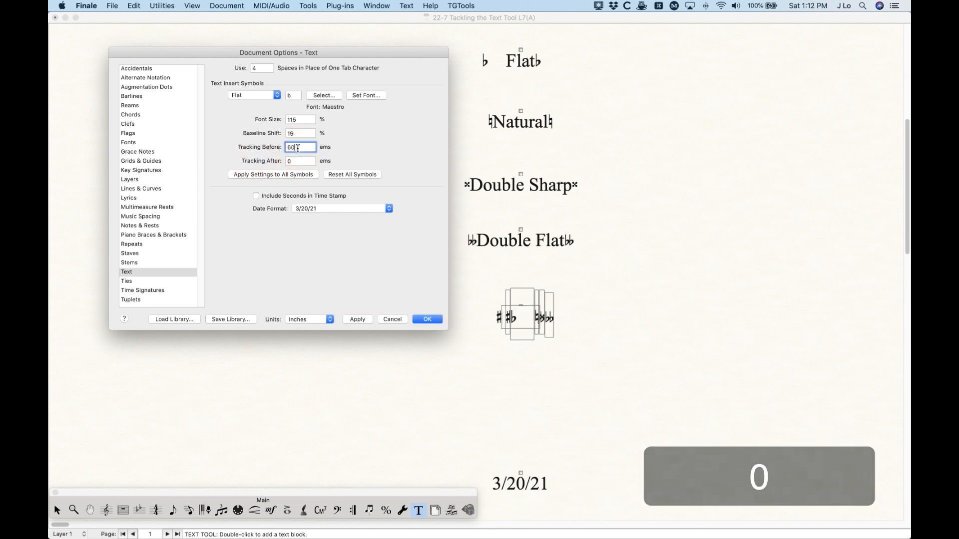
{"action": "left_click", "coordinate": [358, 319]}
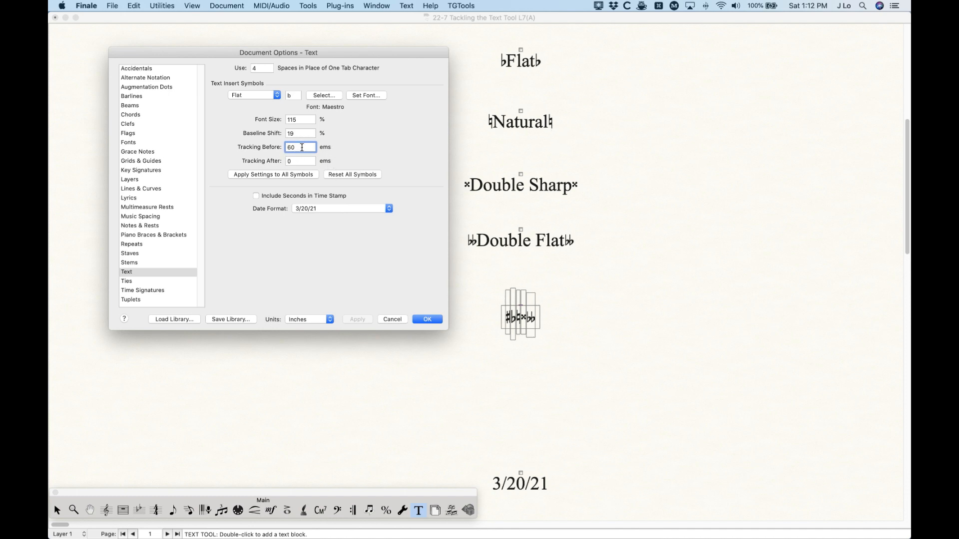
- Compare the tracking before and after values of all five insert symbols, from Sharp through Double Flat, ending on Sharp
{"action": "key", "text": "Tab"}
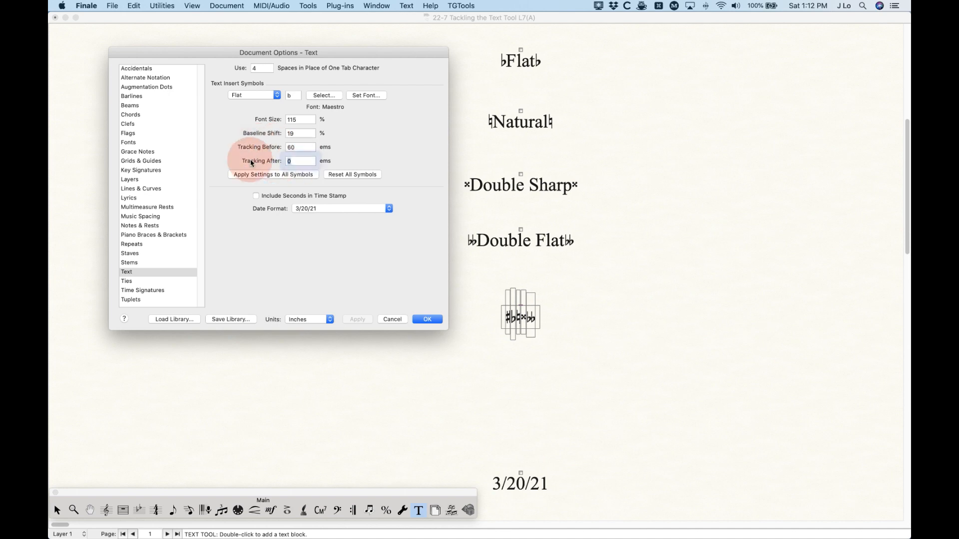
{"action": "left_click", "coordinate": [262, 93]}
{"action": "left_click", "coordinate": [258, 88]}
{"action": "left_click", "coordinate": [248, 95]}
{"action": "left_click", "coordinate": [249, 102]}
{"action": "left_click", "coordinate": [248, 94]}
{"action": "left_click", "coordinate": [249, 102]}
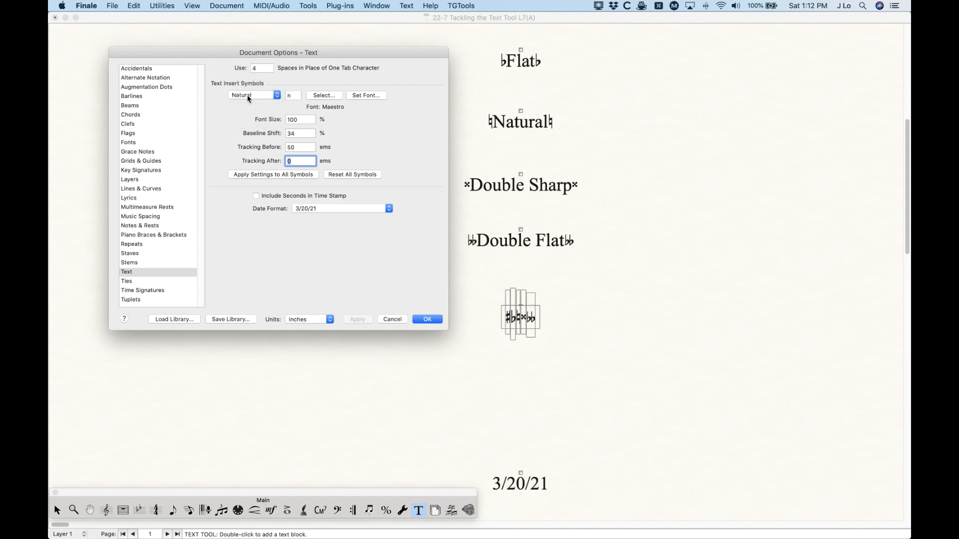
{"action": "left_click", "coordinate": [249, 96]}
{"action": "left_click", "coordinate": [248, 103]}
{"action": "left_click", "coordinate": [248, 98]}
{"action": "left_click", "coordinate": [250, 103]}
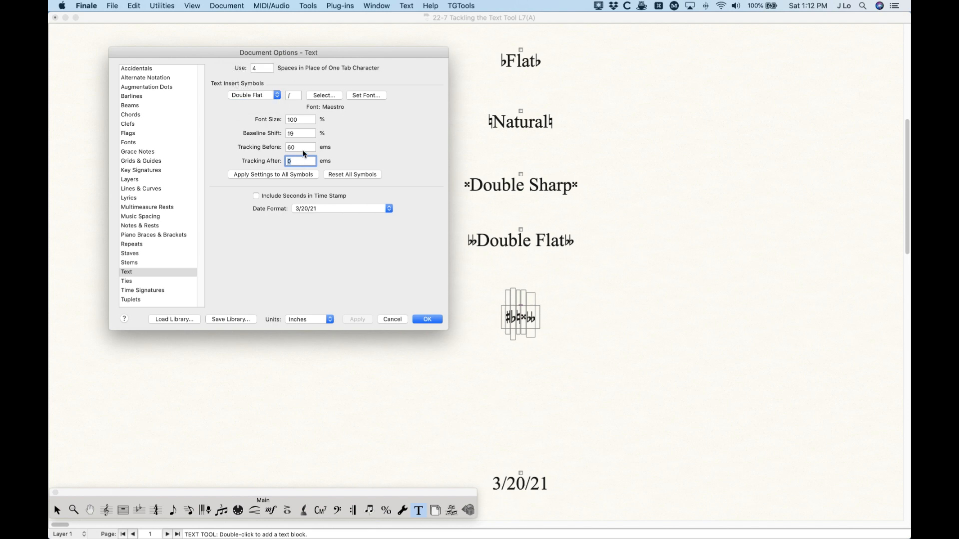
{"action": "left_click", "coordinate": [259, 98]}
{"action": "left_click", "coordinate": [254, 62]}
- Choose the Natural insert symbol and copy its settings to all text insert symbols
{"action": "left_click", "coordinate": [241, 96]}
{"action": "left_click", "coordinate": [241, 112]}
{"action": "left_click", "coordinate": [285, 176]}
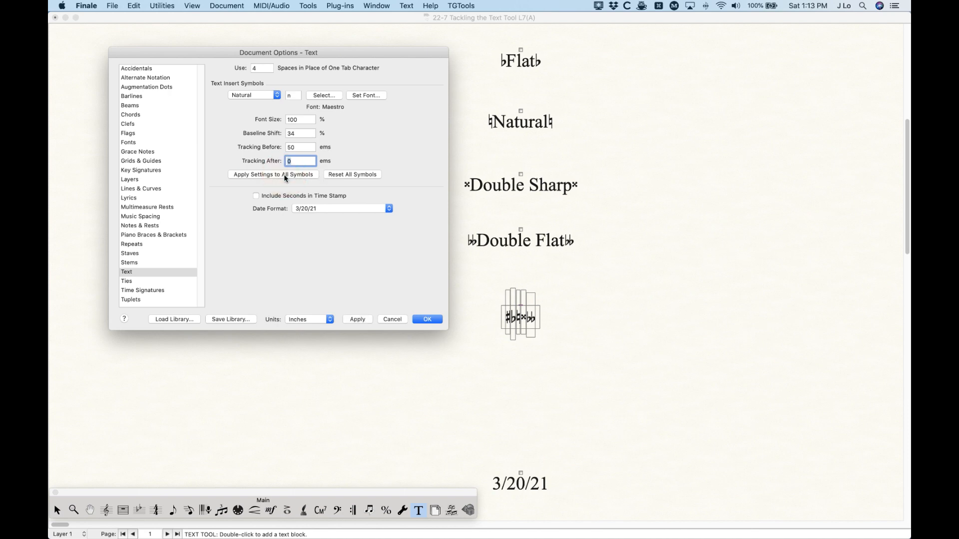
- Check the copied settings on the other text insert symbols, including Flat, Sharp and Double Sharp
{"action": "left_click", "coordinate": [252, 95]}
{"action": "left_click", "coordinate": [252, 86]}
{"action": "left_click", "coordinate": [249, 96]}
{"action": "left_click", "coordinate": [248, 86]}
{"action": "left_click", "coordinate": [252, 95]}
{"action": "left_click", "coordinate": [252, 120]}
{"action": "left_click", "coordinate": [244, 95]}
{"action": "left_click", "coordinate": [248, 79]}
- Reset all text insert symbols and review the settings of each one, from Sharp through Double Flat
{"action": "left_click", "coordinate": [359, 175]}
{"action": "left_click", "coordinate": [248, 93]}
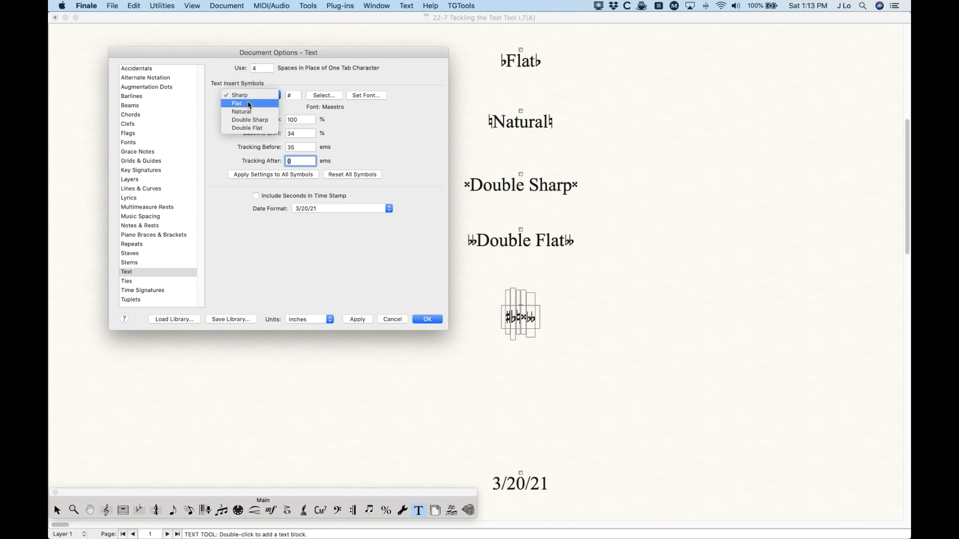
{"action": "left_click", "coordinate": [252, 103]}
{"action": "left_click", "coordinate": [257, 97]}
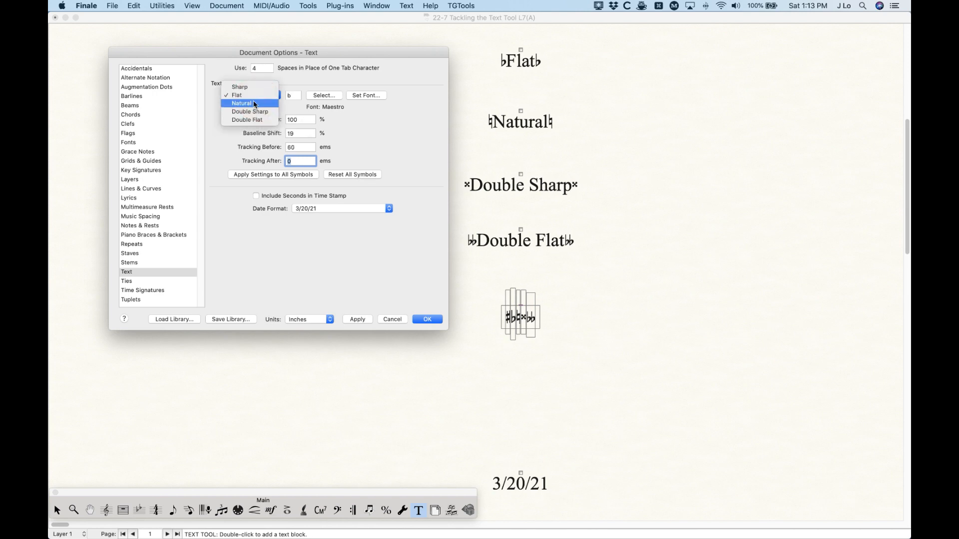
{"action": "left_click", "coordinate": [254, 103]}
{"action": "left_click", "coordinate": [253, 96]}
{"action": "left_click", "coordinate": [253, 104]}
{"action": "left_click", "coordinate": [254, 95]}
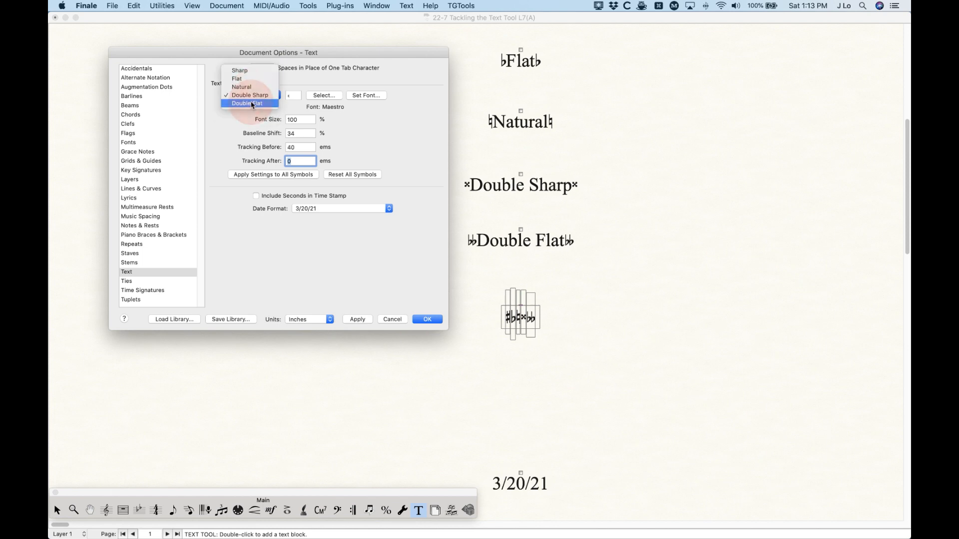
{"action": "left_click", "coordinate": [260, 104]}
{"action": "left_click", "coordinate": [263, 94]}
{"action": "left_click", "coordinate": [257, 60]}
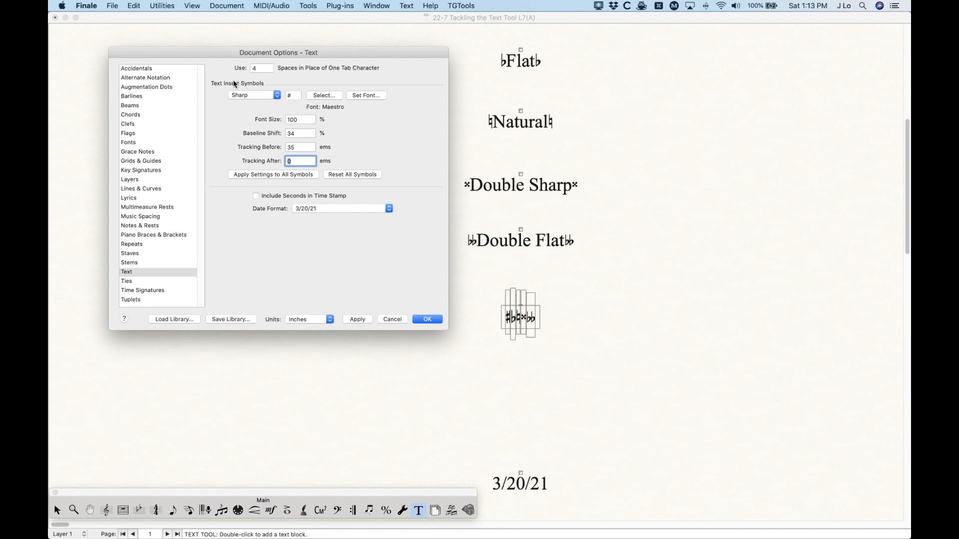
- Choose the Double Sharp insert symbol and move the document options dialog clear of the example text on the page
{"action": "left_click", "coordinate": [254, 96]}
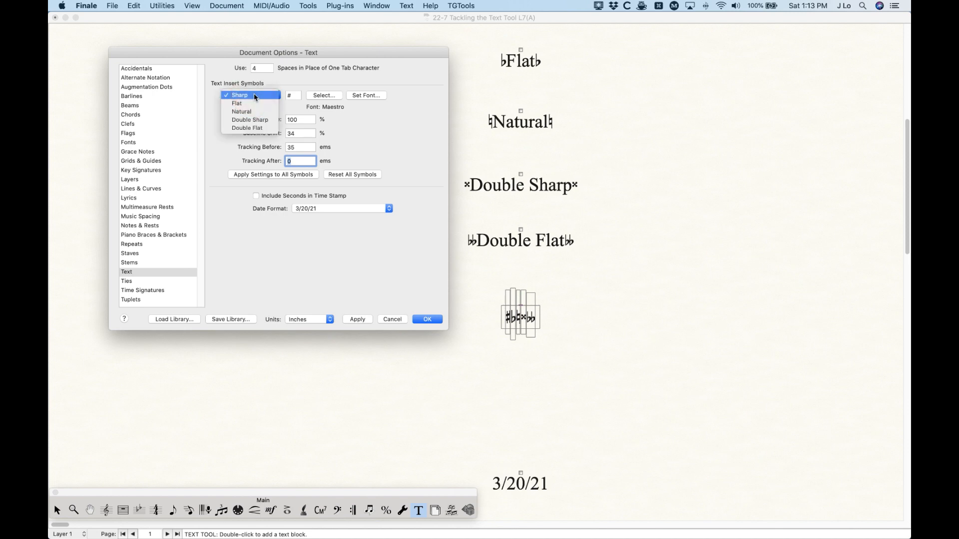
{"action": "left_click", "coordinate": [247, 121]}
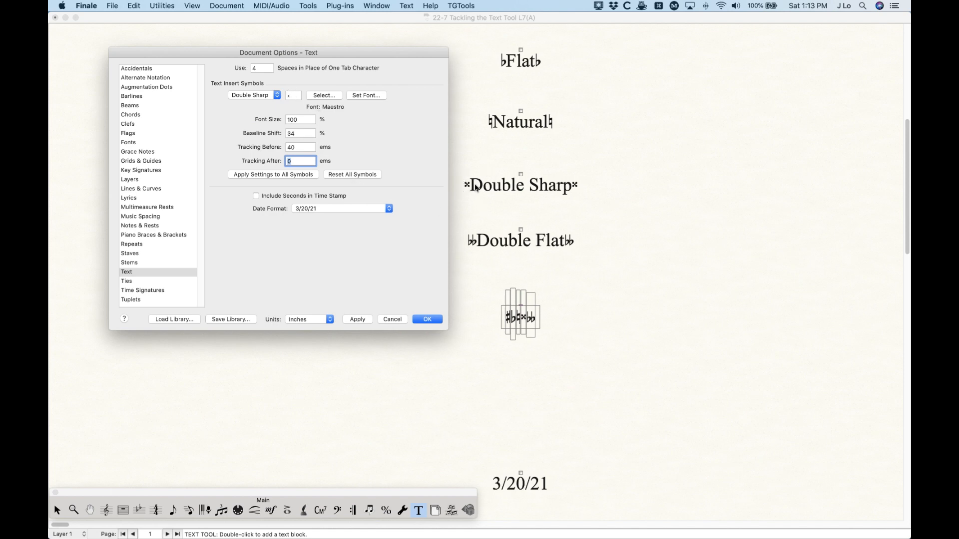
{"action": "left_click_drag", "start_coordinate": [394, 56], "coordinate": [377, 57]}
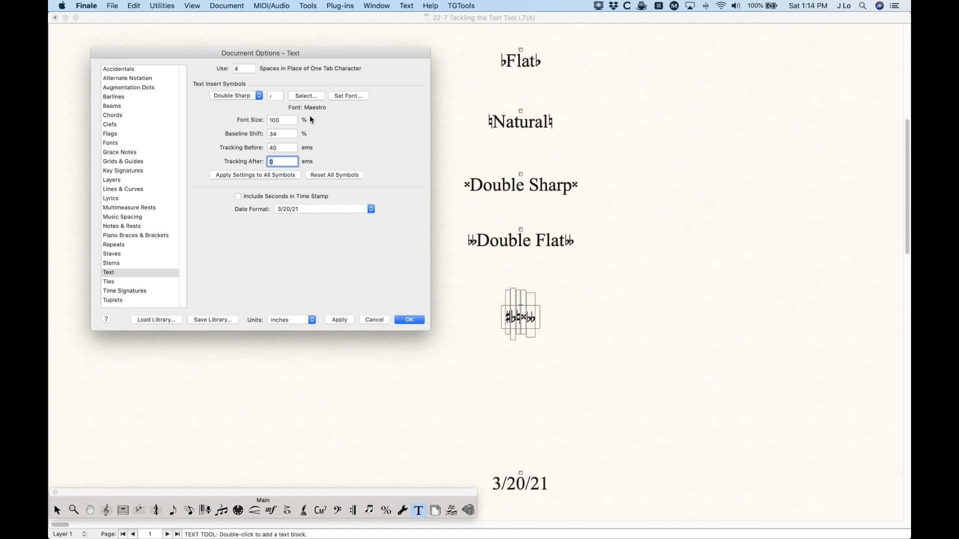
{"action": "left_click", "coordinate": [239, 97]}
{"action": "left_click", "coordinate": [204, 92]}
- Replace the Double Sharp insert's character with the Maestro eighth note in slot 101 and apply it to the document
{"action": "left_click", "coordinate": [306, 96]}
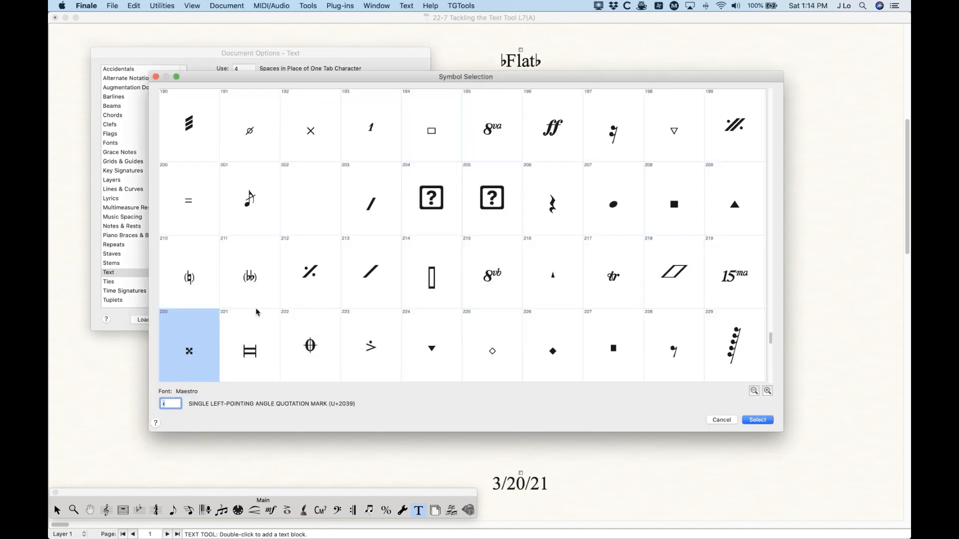
{"action": "scroll", "coordinate": [245, 331], "scroll_direction": "up", "scroll_amount": 8}
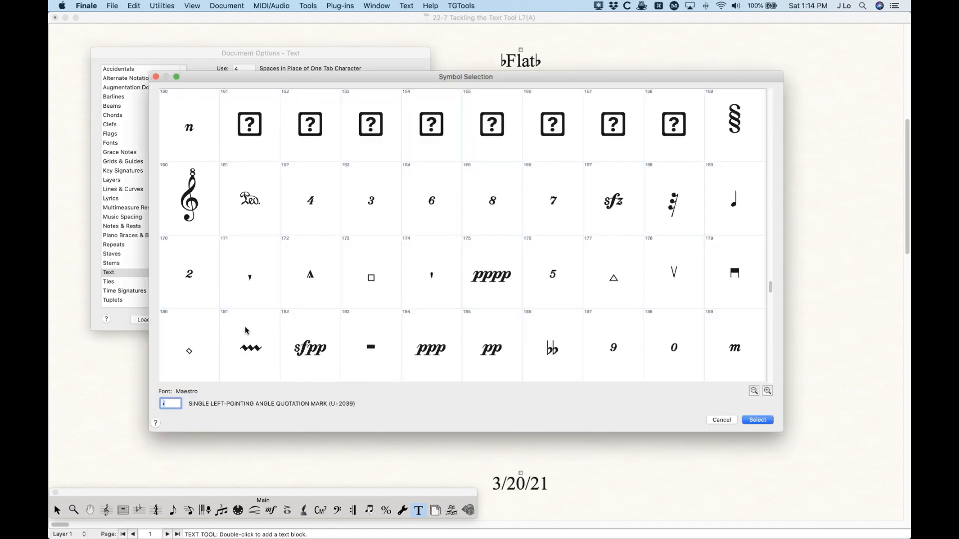
{"action": "scroll", "coordinate": [246, 330], "scroll_direction": "up", "scroll_amount": 4}
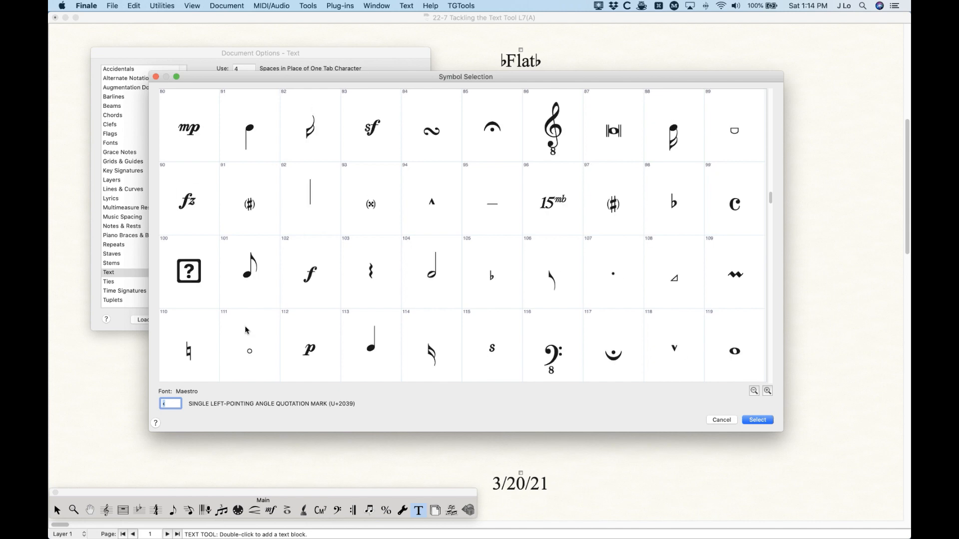
{"action": "left_click", "coordinate": [270, 276]}
{"action": "scroll", "coordinate": [270, 276], "scroll_direction": "down", "scroll_amount": 3}
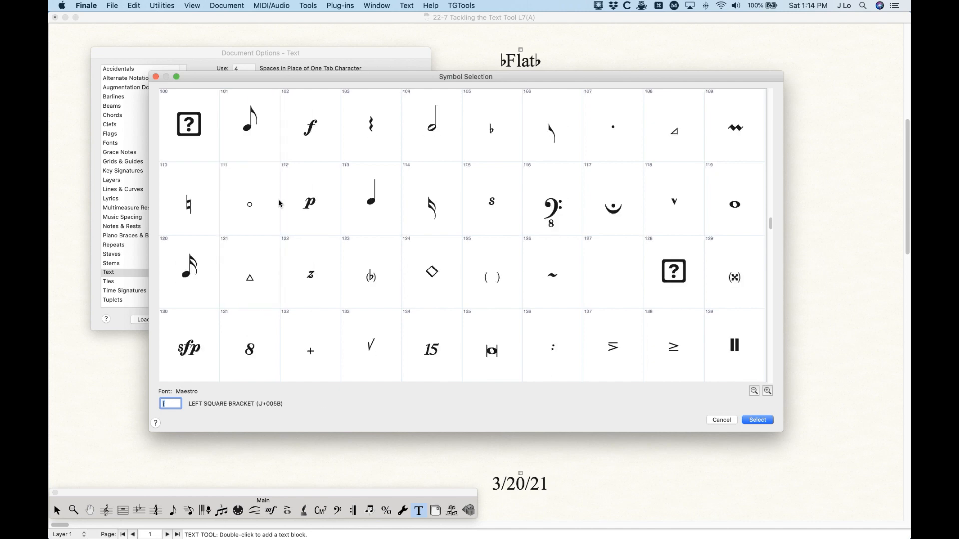
{"action": "left_click", "coordinate": [260, 141]}
{"action": "scroll", "coordinate": [634, 365], "scroll_direction": "down", "scroll_amount": 1}
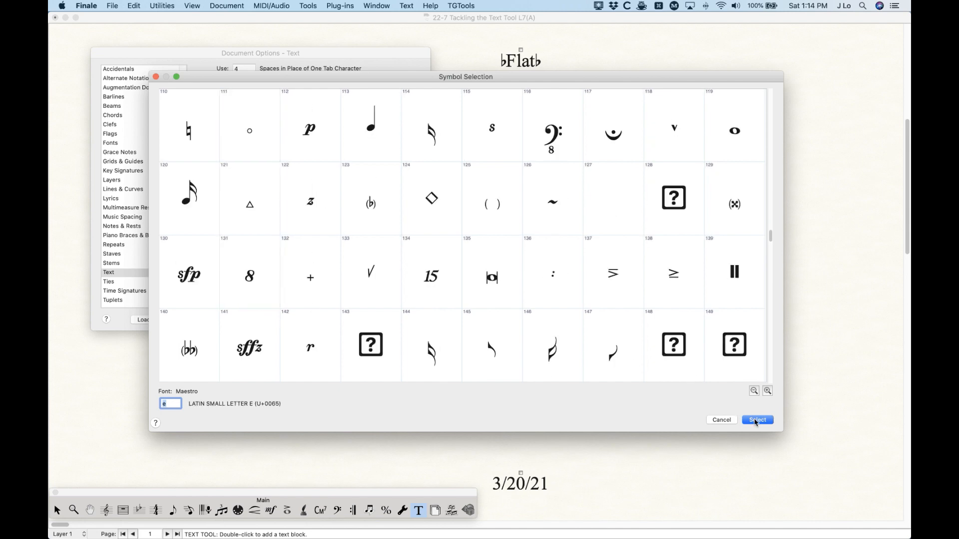
{"action": "left_click", "coordinate": [757, 420]}
{"action": "left_click", "coordinate": [339, 319]}
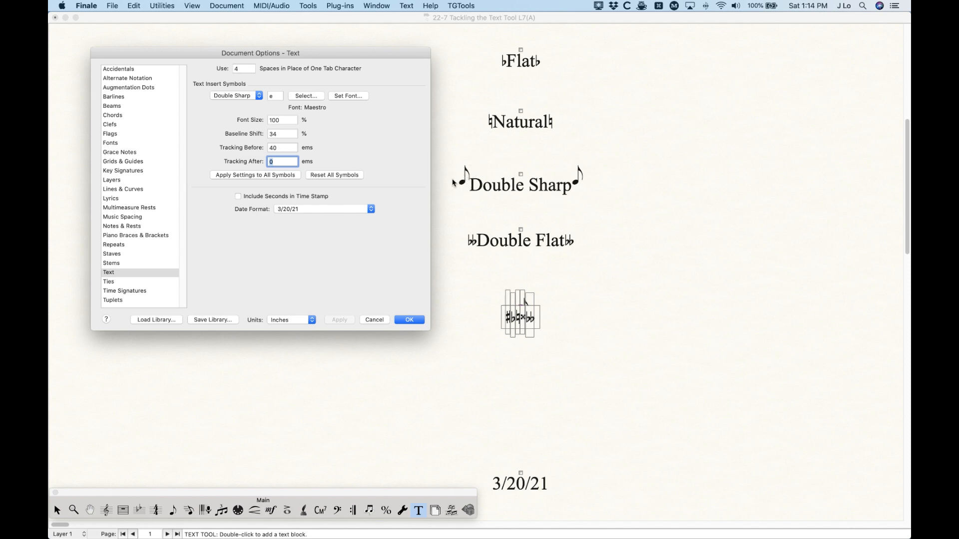
- Set the Double Sharp insert's baseline shift to 0% and apply it to the document
{"action": "double_click", "coordinate": [280, 134]}
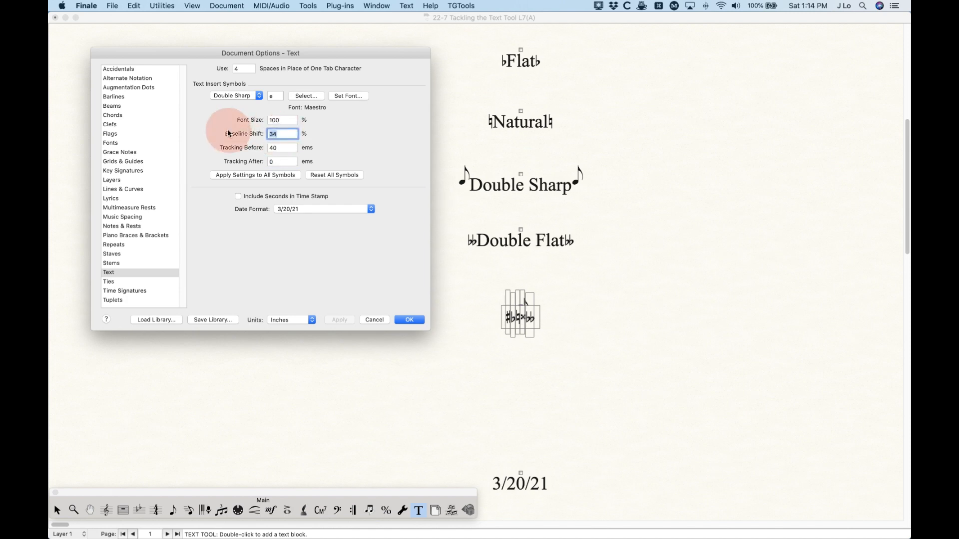
{"action": "type", "text": "0"}
{"action": "left_click", "coordinate": [287, 120]}
{"action": "left_click", "coordinate": [339, 320]}
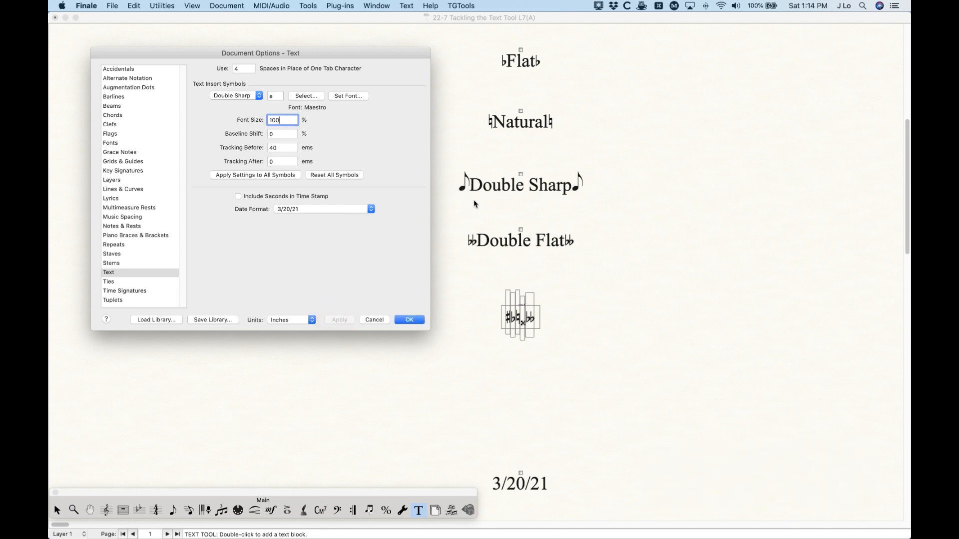
- Try a tracking after of 50 ems for the Double Sharp insert, and raise it to 100 ems, applying both values
{"action": "left_click", "coordinate": [282, 162]}
{"action": "type", "text": "50"}
{"action": "left_click", "coordinate": [338, 320]}
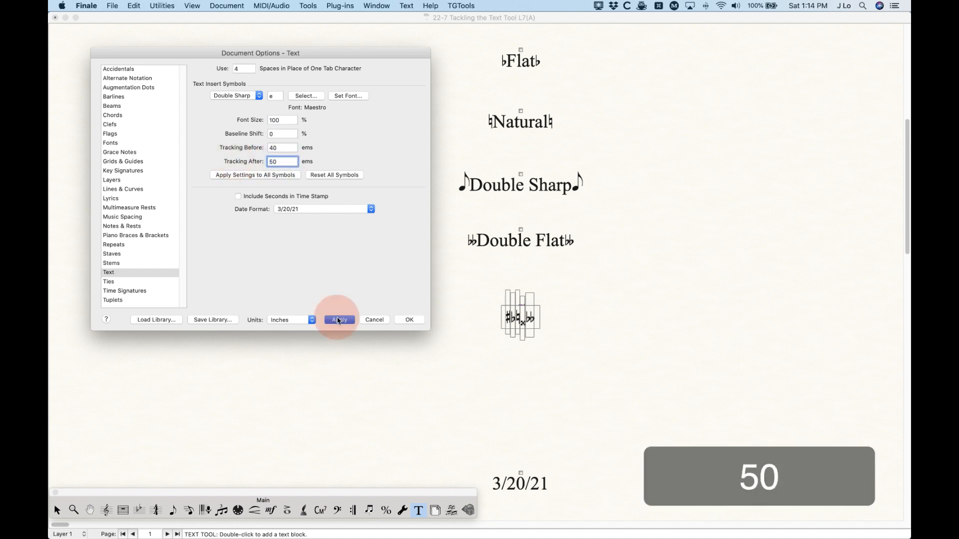
{"action": "left_click", "coordinate": [278, 147]}
{"action": "left_click", "coordinate": [260, 162]}
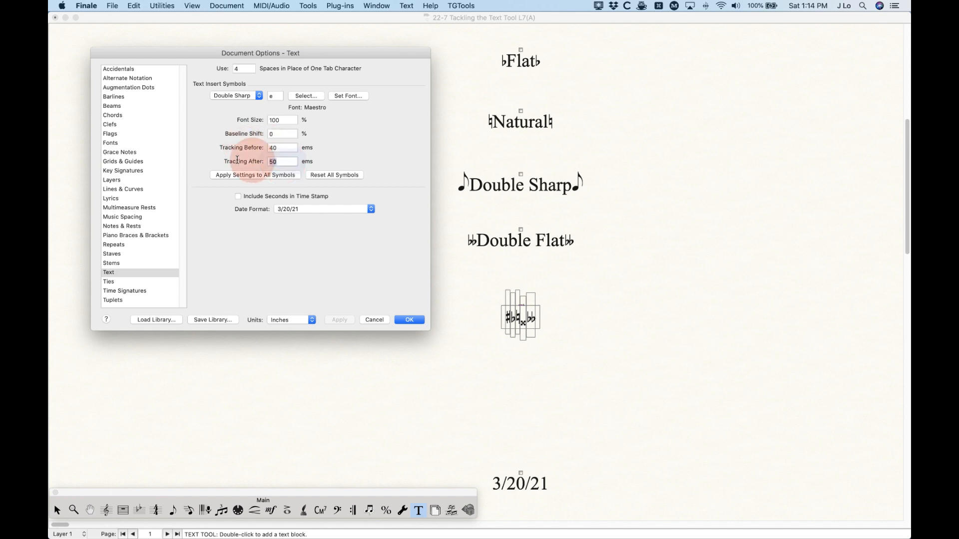
{"action": "type", "text": "100"}
{"action": "left_click", "coordinate": [338, 320]}
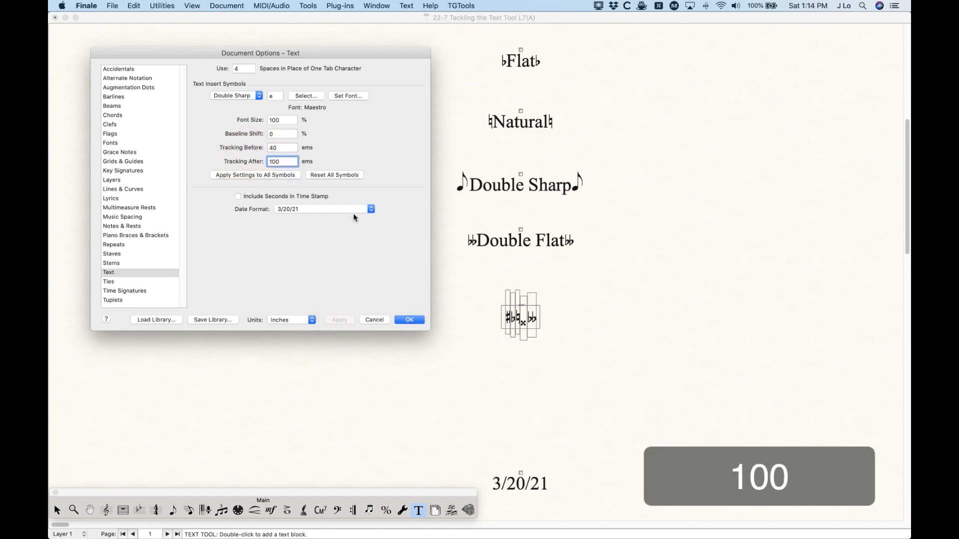
- Set the Double Sharp insert's tracking before to 125 ems, apply it and close the document options
{"action": "left_click", "coordinate": [240, 148]}
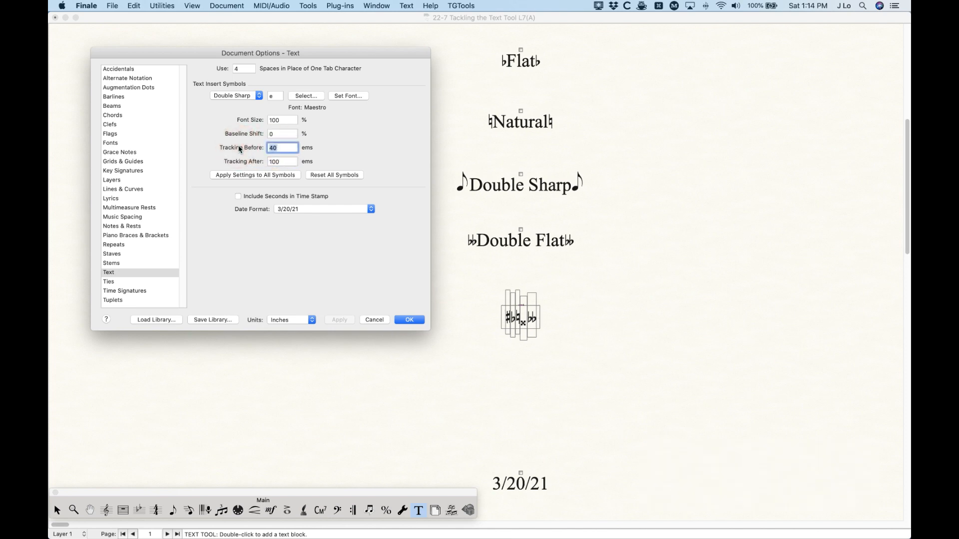
{"action": "type", "text": "125"}
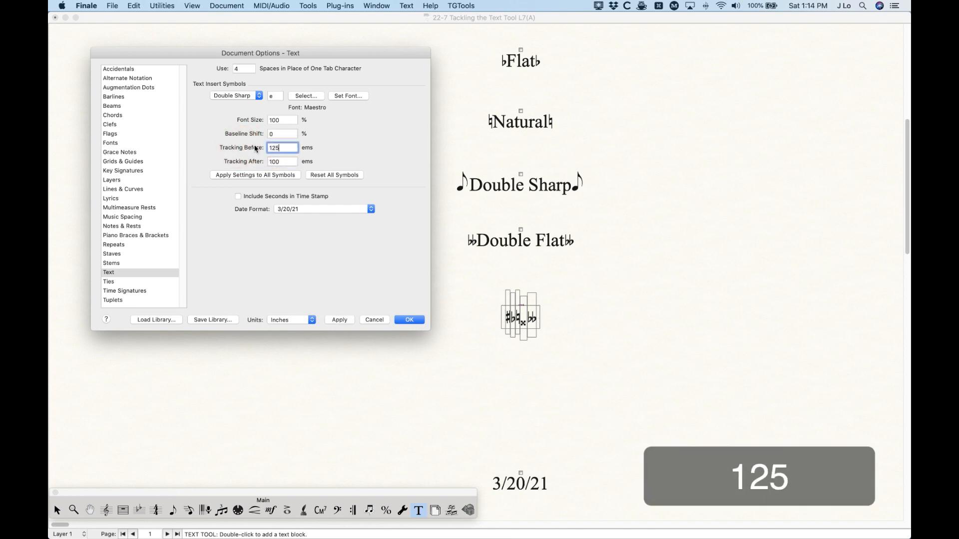
{"action": "left_click", "coordinate": [348, 319]}
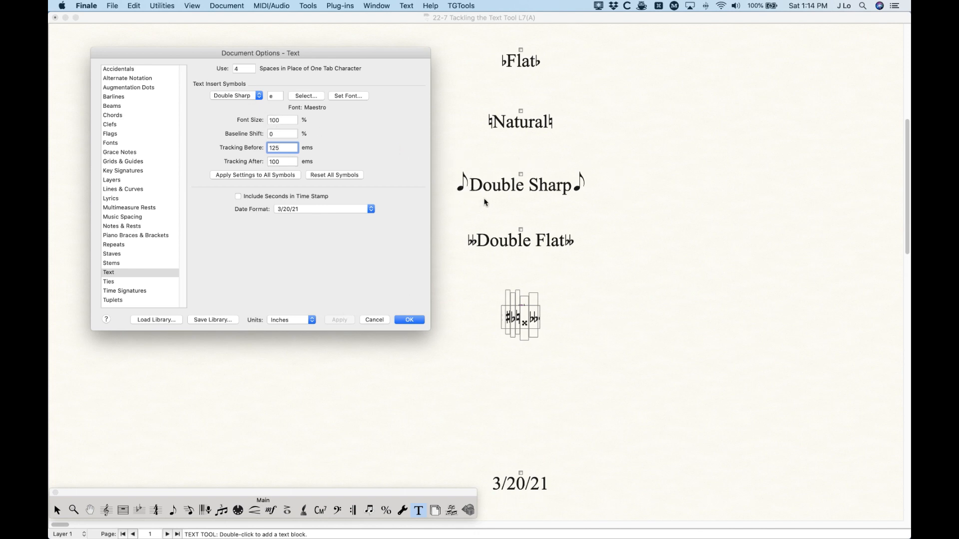
{"action": "left_click", "coordinate": [374, 318]}
- Add a text block reading "Straight " in the empty area beside the Double Sharp example, removing a trial letter "e"
{"action": "scroll", "coordinate": [388, 438], "scroll_direction": "right", "scroll_amount": 5}
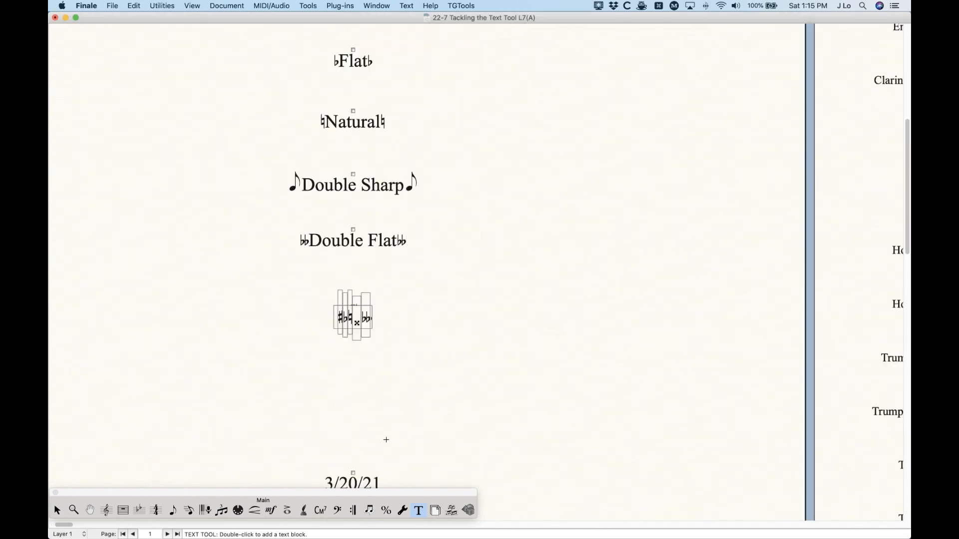
{"action": "double_click", "coordinate": [476, 200]}
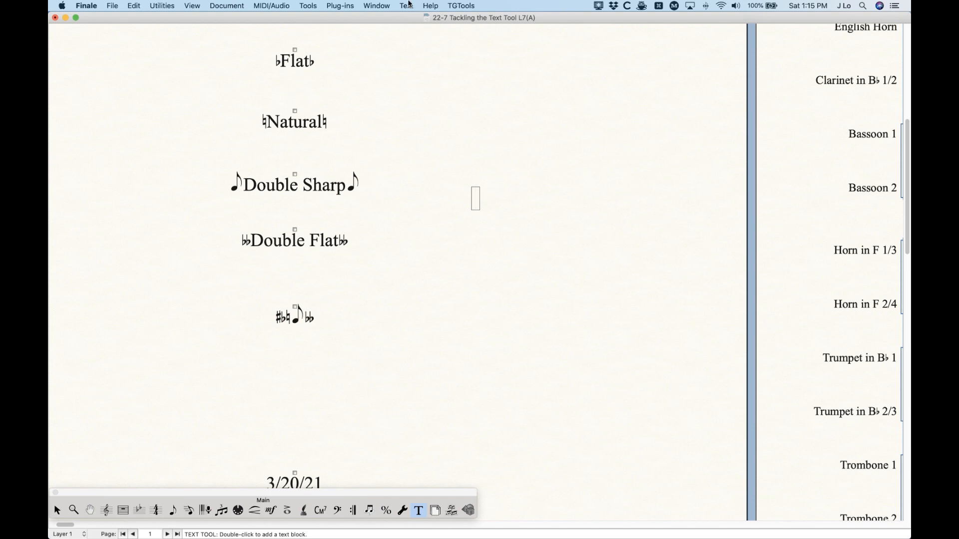
{"action": "type", "text": "Straight "}
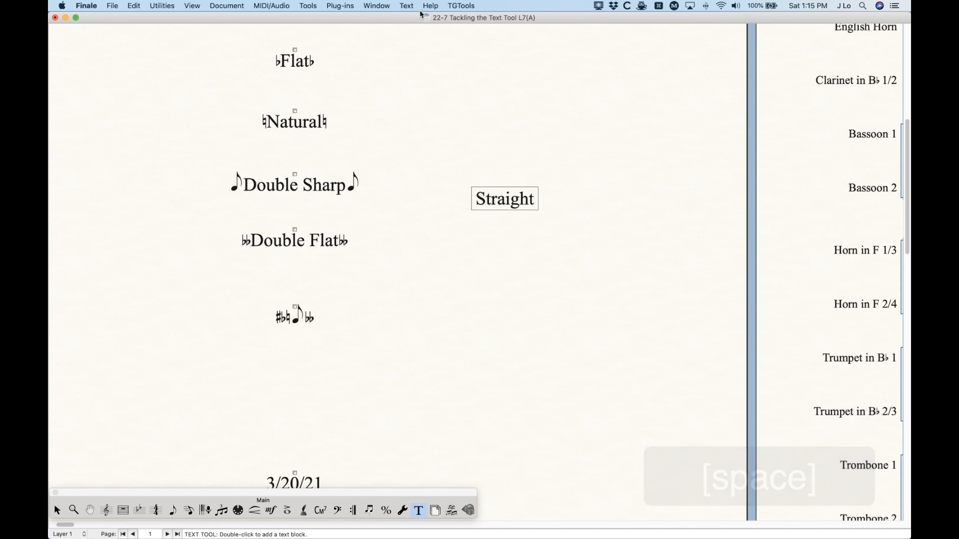
{"action": "type", "text": "e"}
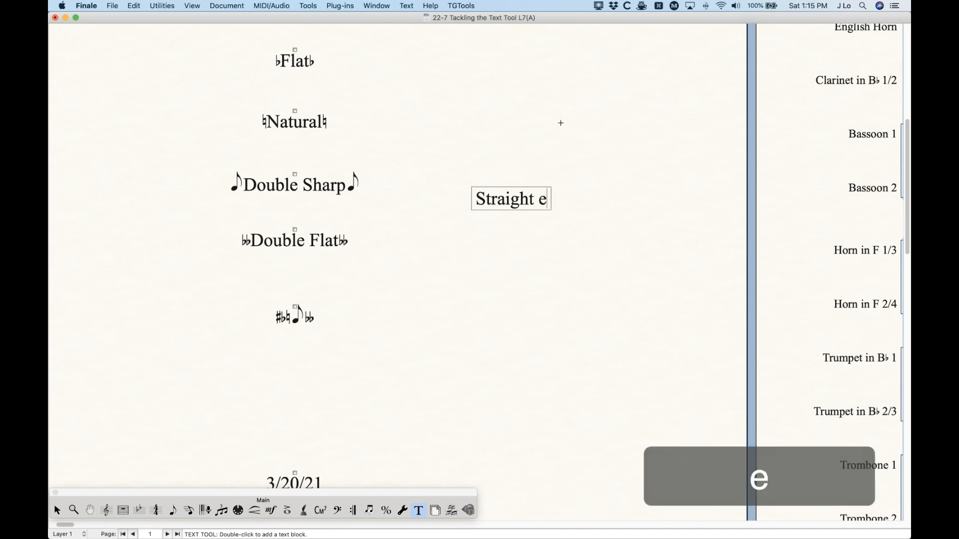
{"action": "double_click", "coordinate": [543, 199]}
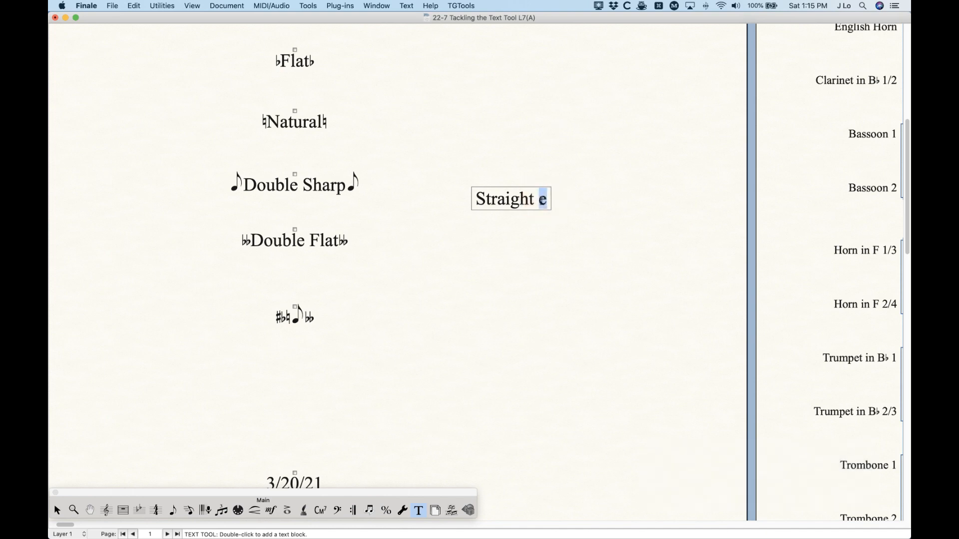
{"action": "key", "text": "BackSpace"}
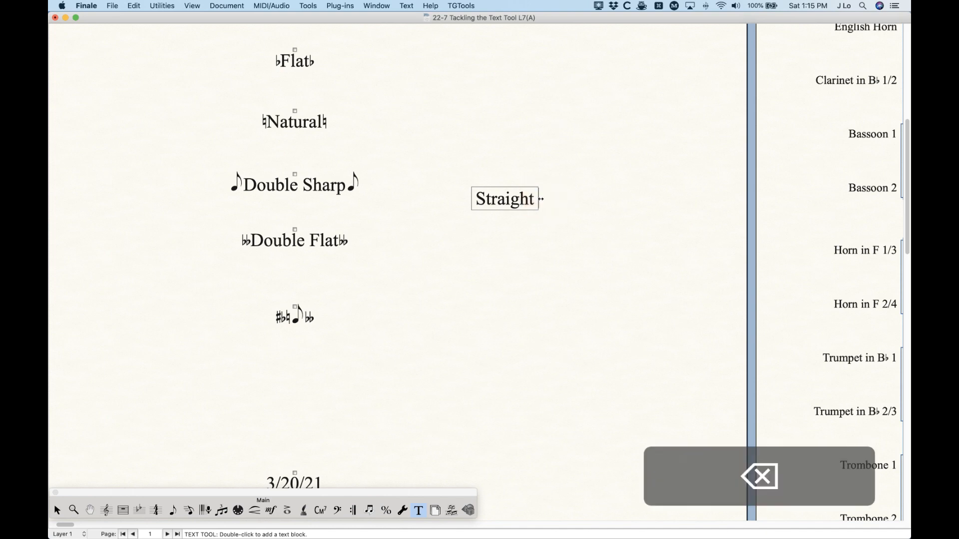
- Add the Double Sharp text insert after "Straight", follow it with "'s" and finish editing the text block
{"action": "left_click", "coordinate": [406, 5]}
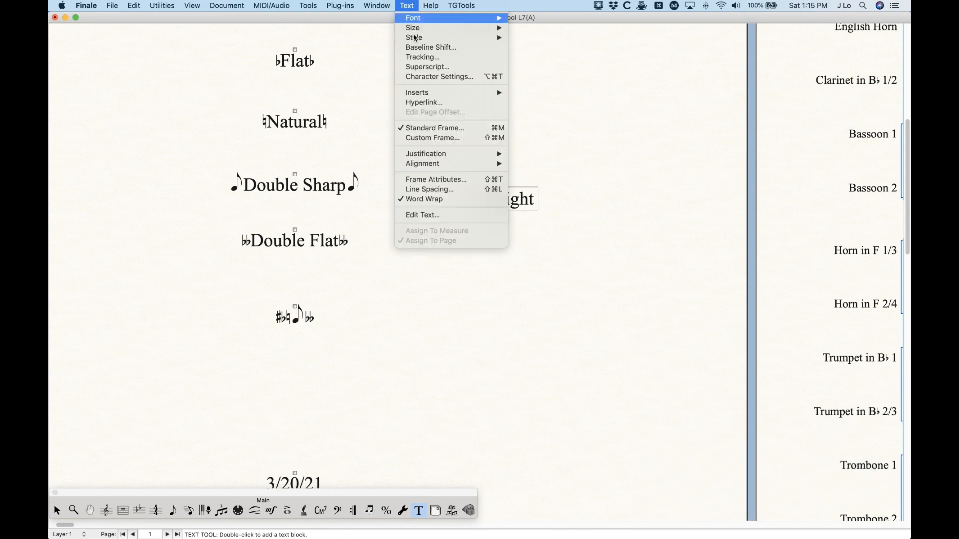
{"action": "mouse_move", "coordinate": [421, 94]}
{"action": "left_click", "coordinate": [560, 123]}
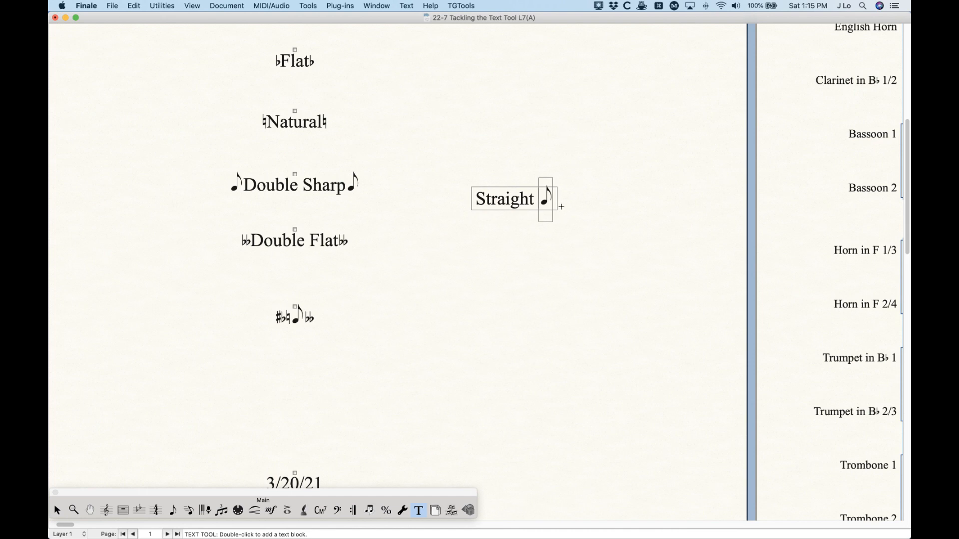
{"action": "type", "text": "'s"}
{"action": "left_click", "coordinate": [546, 129]}
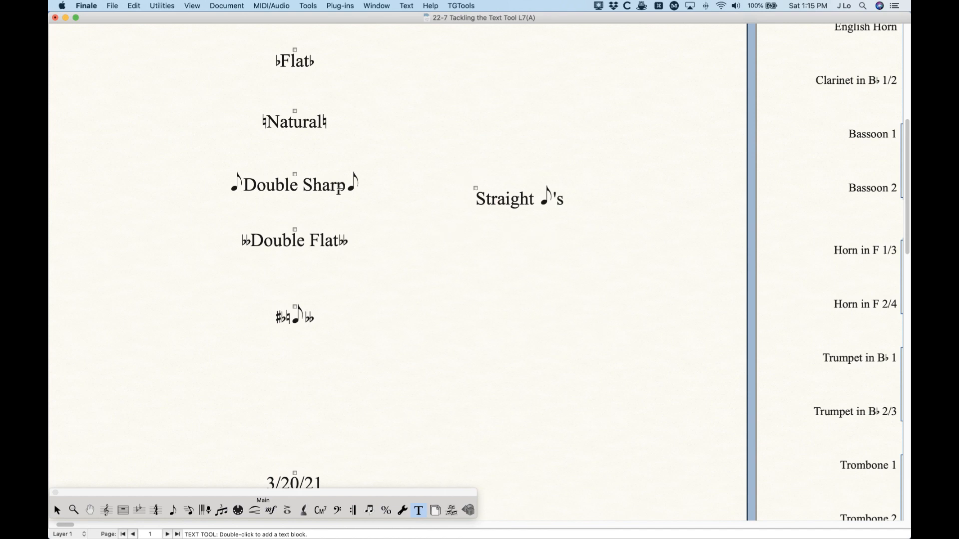
- Reopen the document options for text, reset all insert symbols to their defaults and apply the reset
{"action": "key", "text": "alt+super+a"}
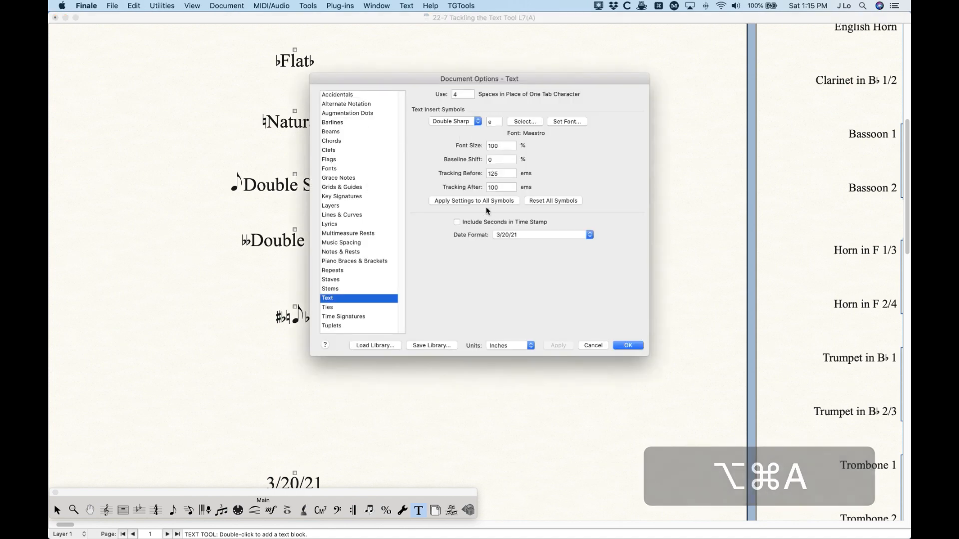
{"action": "left_click", "coordinate": [469, 122]}
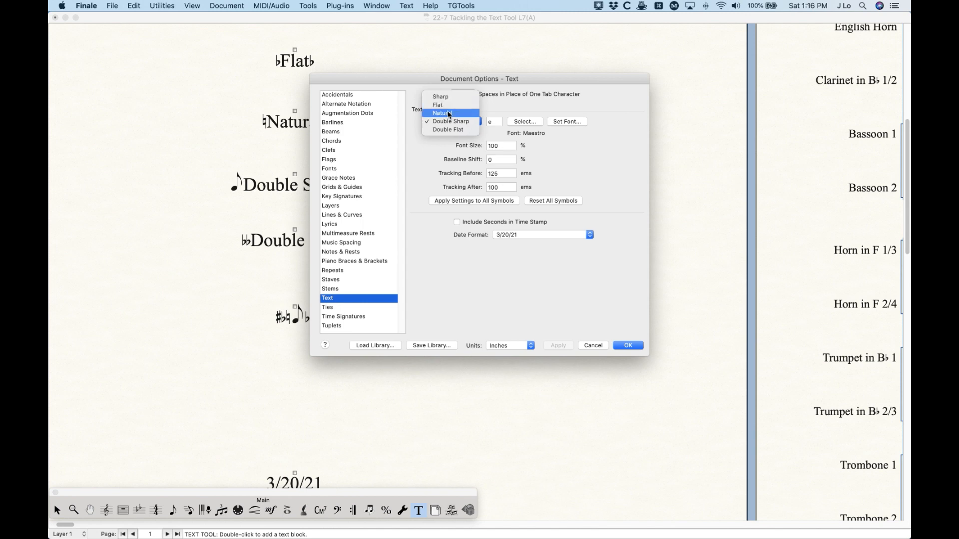
{"action": "left_click", "coordinate": [574, 93]}
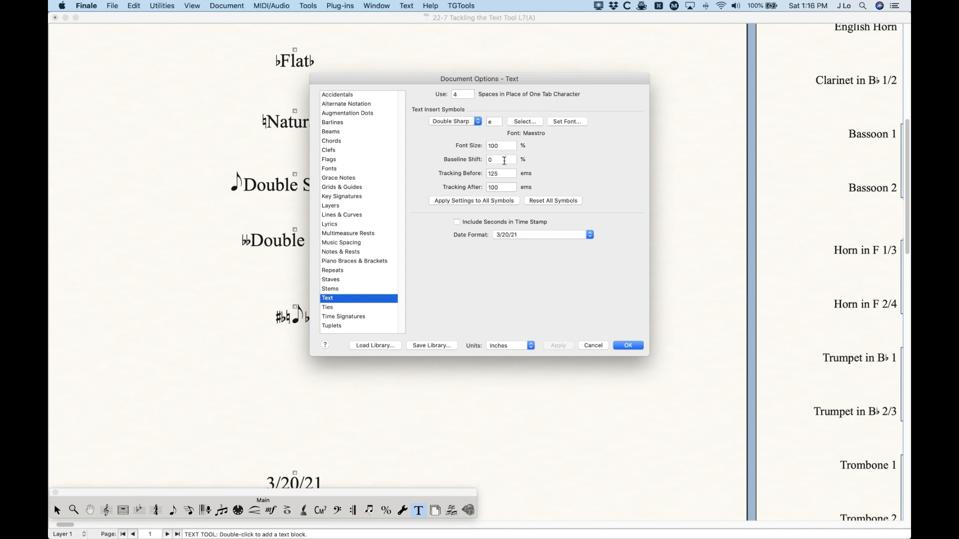
{"action": "left_click", "coordinate": [568, 202]}
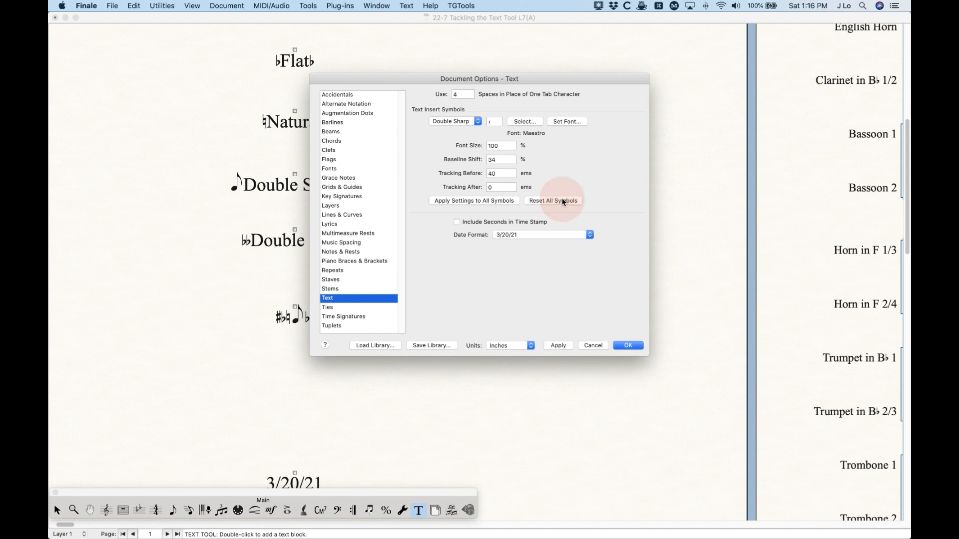
{"action": "left_click", "coordinate": [558, 345]}
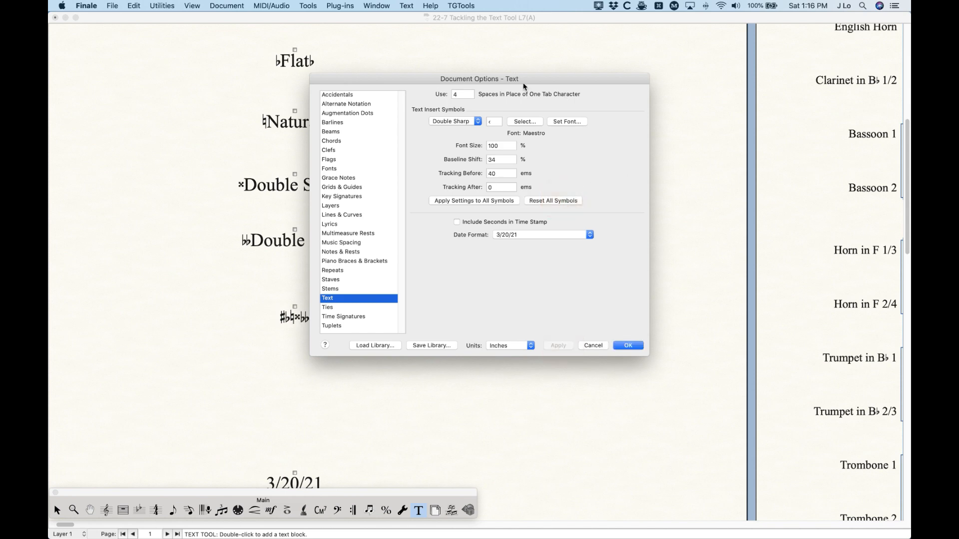
- Close the document options without further changes and delete the "Straight" text block beside the Double Sharp example
{"action": "left_click_drag", "start_coordinate": [522, 78], "coordinate": [338, 59]}
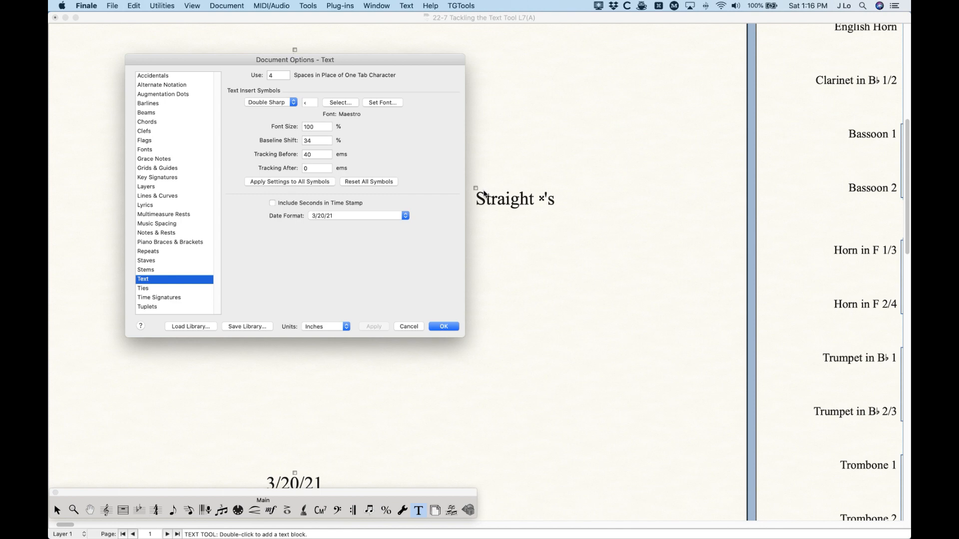
{"action": "left_click", "coordinate": [406, 326]}
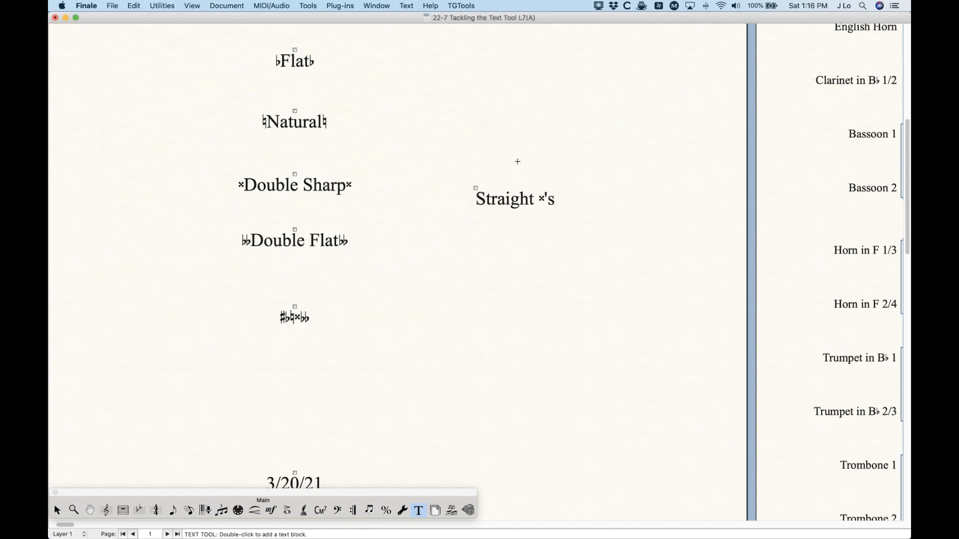
{"action": "key", "text": "BackSpace"}
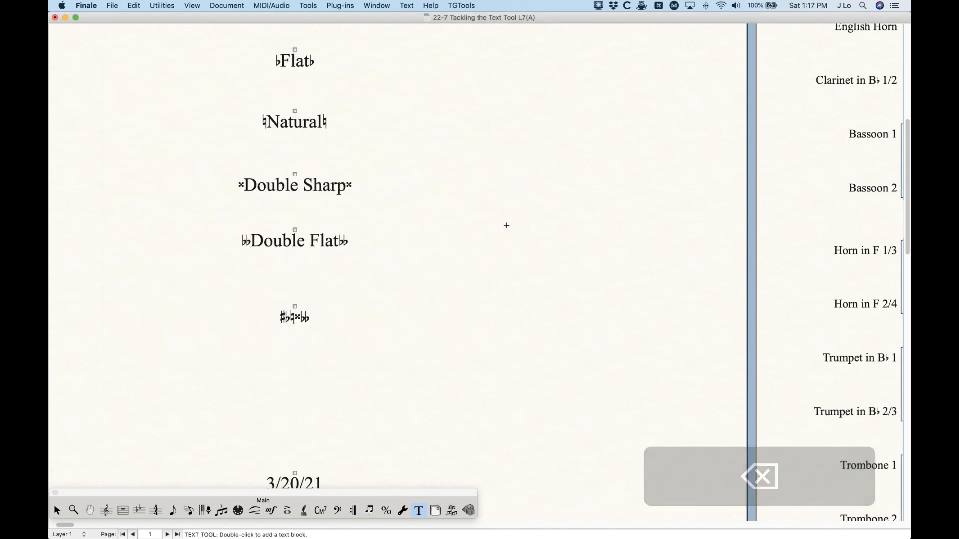
- Reopen the document options for text, include seconds in the time stamp, apply the change and close the options
{"action": "scroll", "coordinate": [432, 252], "scroll_direction": "down", "scroll_amount": 1}
{"action": "scroll", "coordinate": [432, 251], "scroll_direction": "down", "scroll_amount": 6}
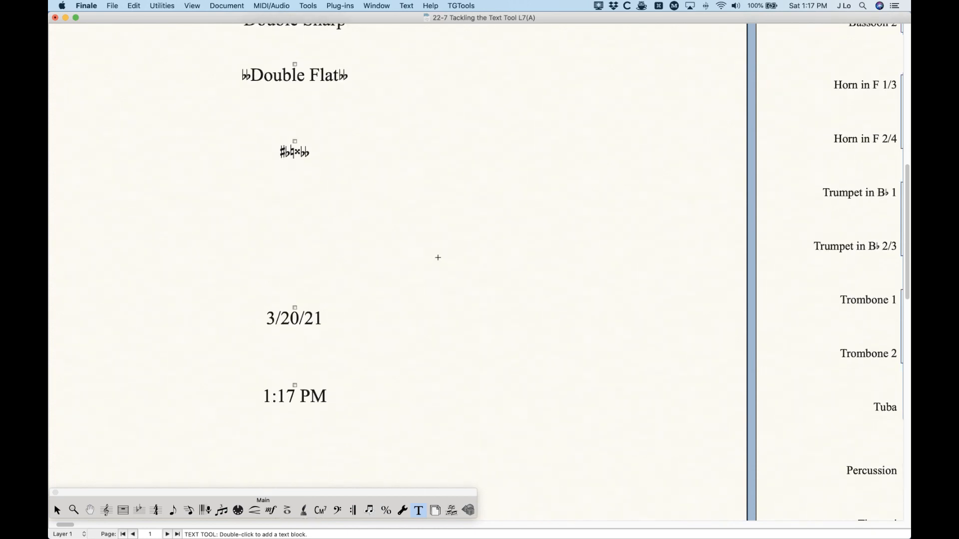
{"action": "scroll", "coordinate": [438, 257], "scroll_direction": "left", "scroll_amount": 5}
{"action": "key", "text": "alt+super+a"}
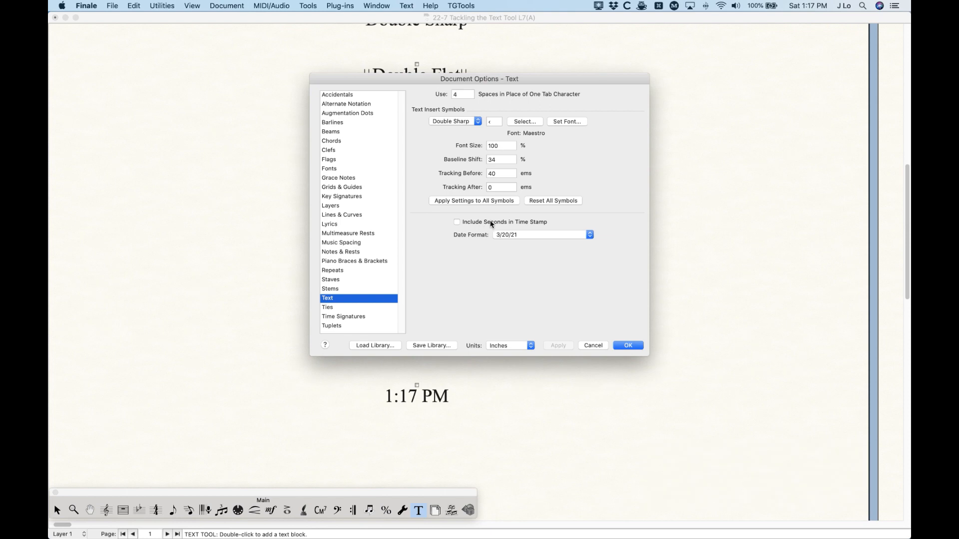
{"action": "left_click_drag", "start_coordinate": [487, 78], "coordinate": [684, 45]}
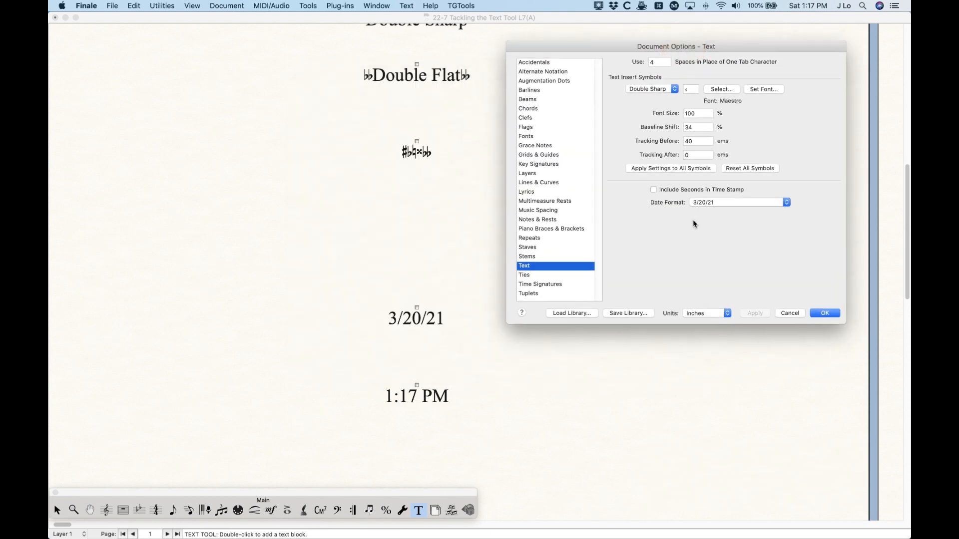
{"action": "left_click", "coordinate": [654, 190]}
{"action": "left_click", "coordinate": [755, 313]}
{"action": "left_click", "coordinate": [825, 313]}
- Replace the content of the time text block below the date with a fresh Time insert and finish editing
{"action": "left_click", "coordinate": [441, 381]}
{"action": "double_click", "coordinate": [415, 383]}
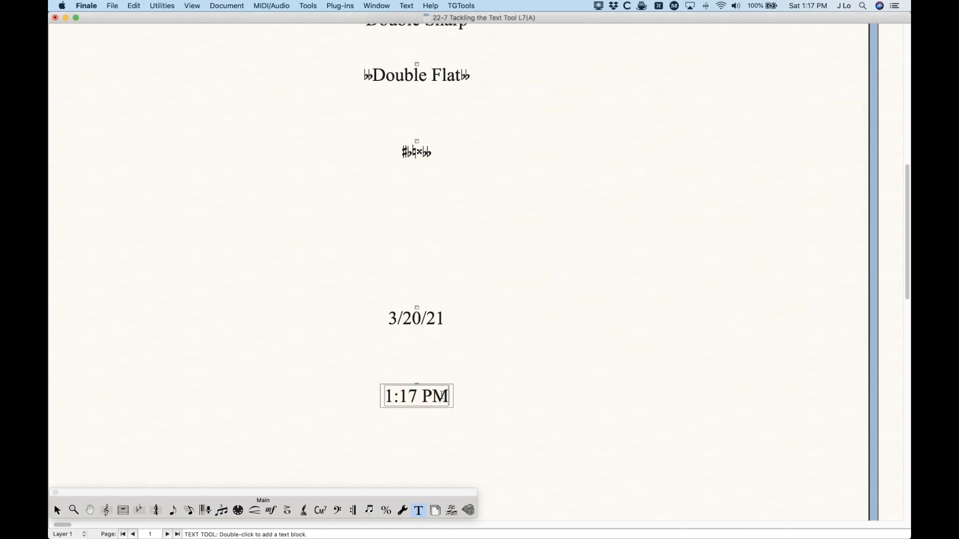
{"action": "left_click_drag", "start_coordinate": [450, 398], "coordinate": [339, 392]}
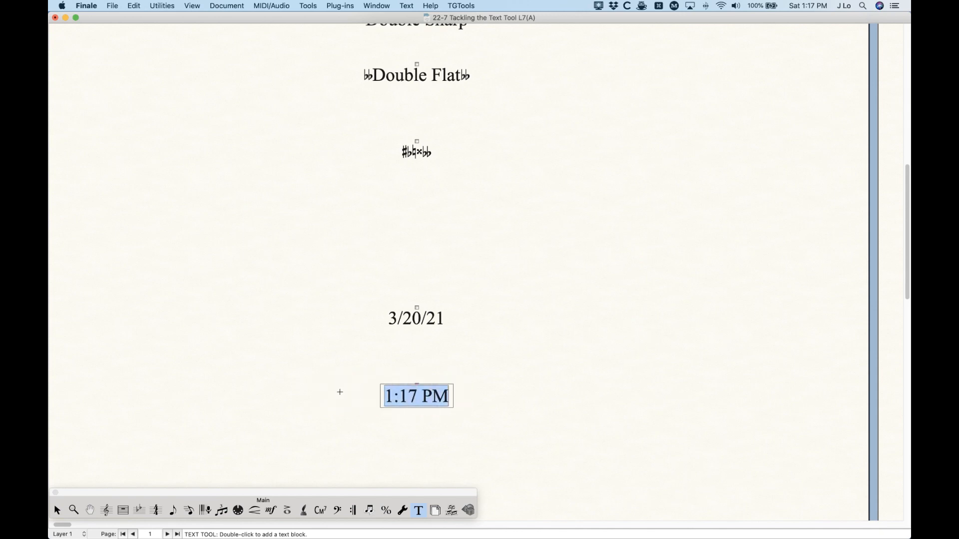
{"action": "left_click", "coordinate": [409, 5]}
{"action": "mouse_move", "coordinate": [422, 93]}
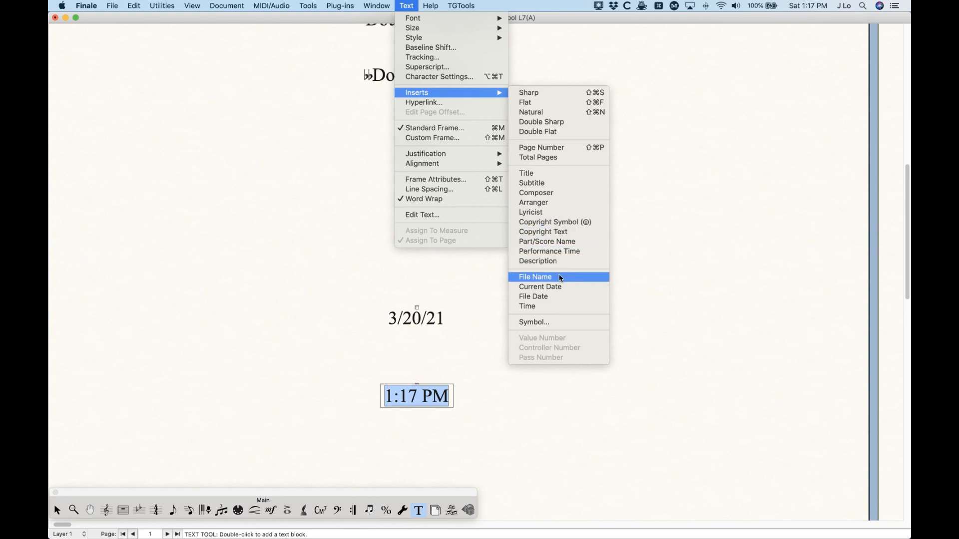
{"action": "left_click", "coordinate": [549, 306]}
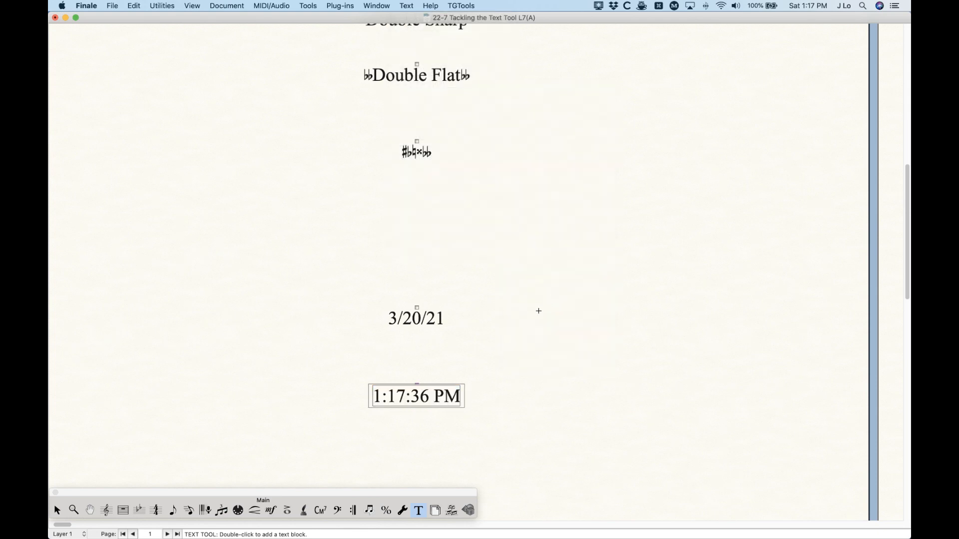
{"action": "left_click", "coordinate": [414, 373]}
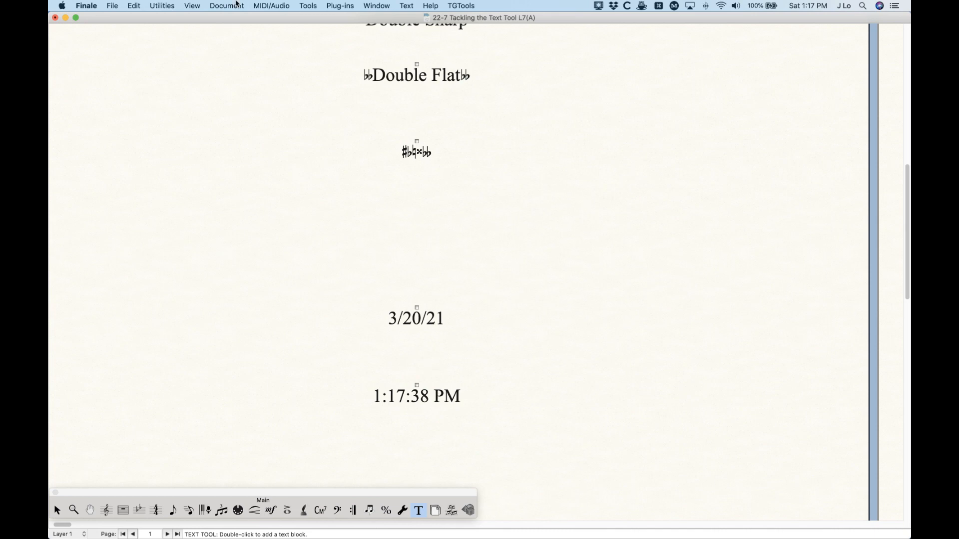
- Set the date format in the document options for text to "March 20, 2021", apply it and close the options
{"action": "key", "text": "alt+super+a"}
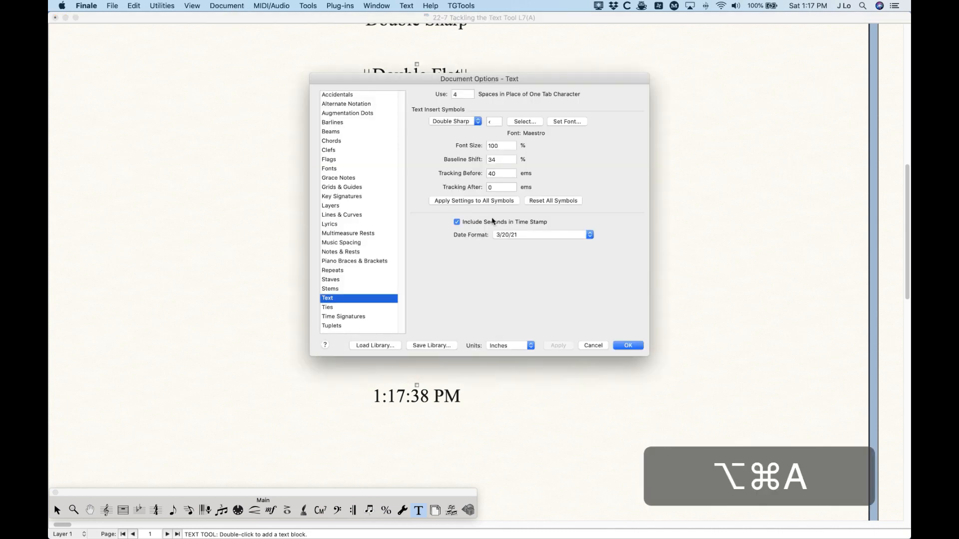
{"action": "left_click_drag", "start_coordinate": [496, 76], "coordinate": [634, 38]}
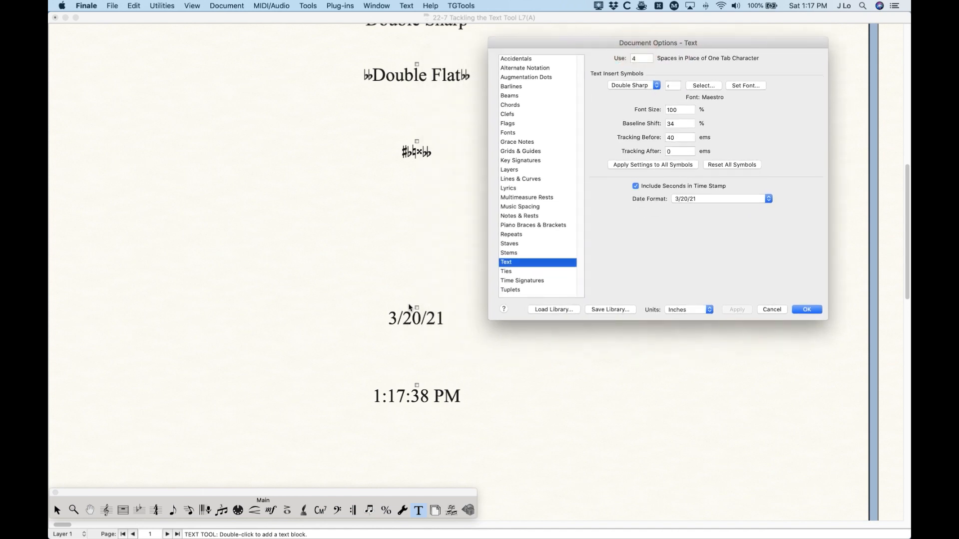
{"action": "left_click", "coordinate": [688, 198]}
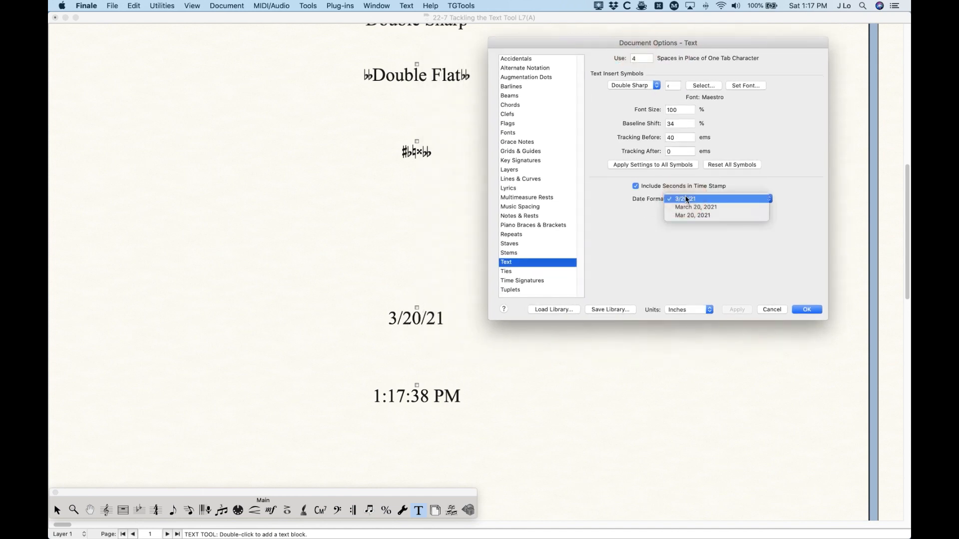
{"action": "left_click", "coordinate": [696, 207]}
{"action": "left_click", "coordinate": [737, 309]}
{"action": "left_click", "coordinate": [806, 309]}
- Add a text block beside the 3/20/21 date containing the Current Date insert
{"action": "double_click", "coordinate": [533, 310]}
{"action": "left_click", "coordinate": [413, 5]}
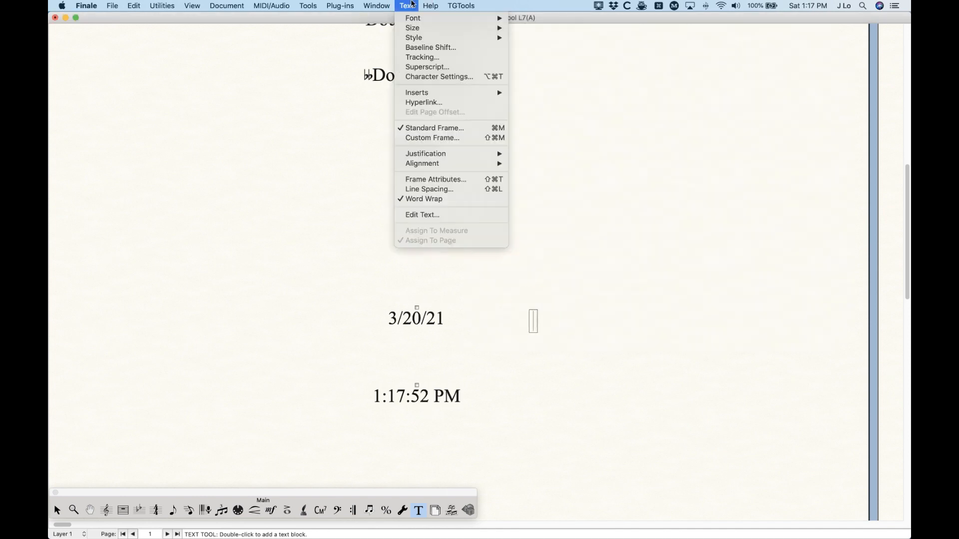
{"action": "mouse_move", "coordinate": [450, 93]}
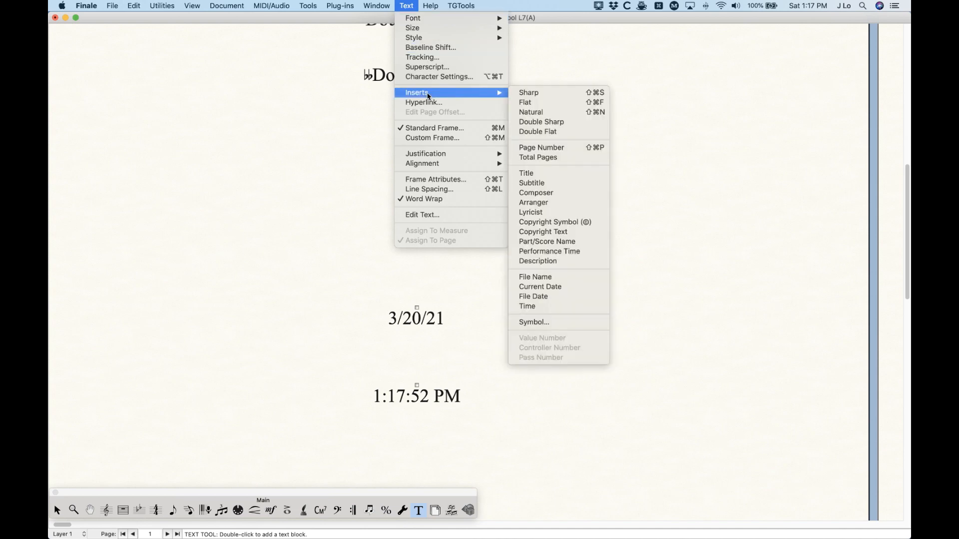
{"action": "left_click", "coordinate": [558, 289]}
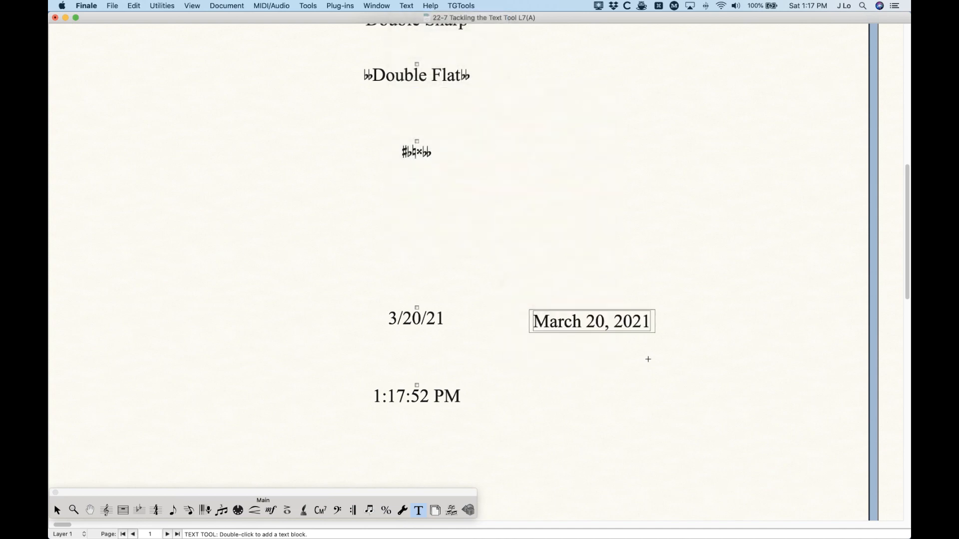
- Exclude seconds from the time stamp and set the date format to 3/20/21 in the document options, applying both
{"action": "key", "text": "super+alt+a"}
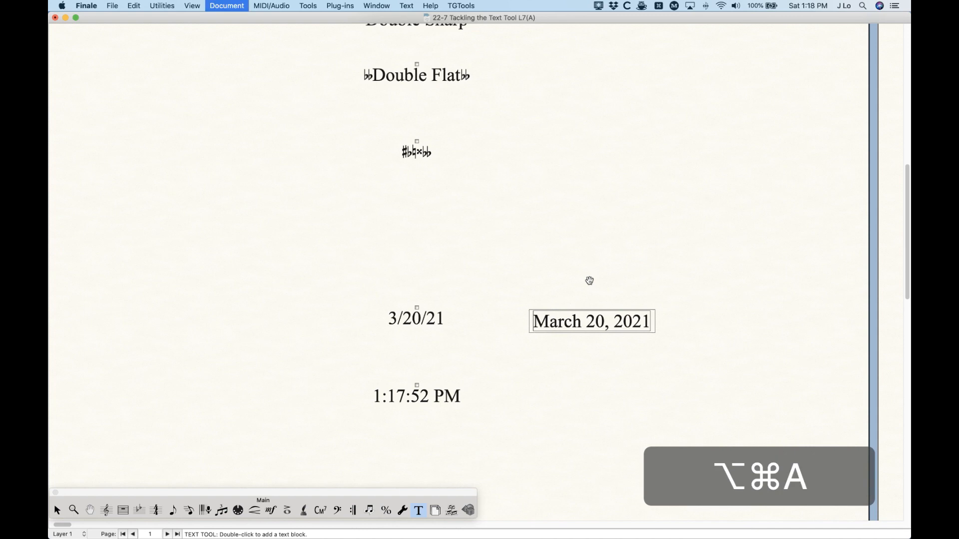
{"action": "left_click_drag", "start_coordinate": [528, 77], "coordinate": [685, 16]}
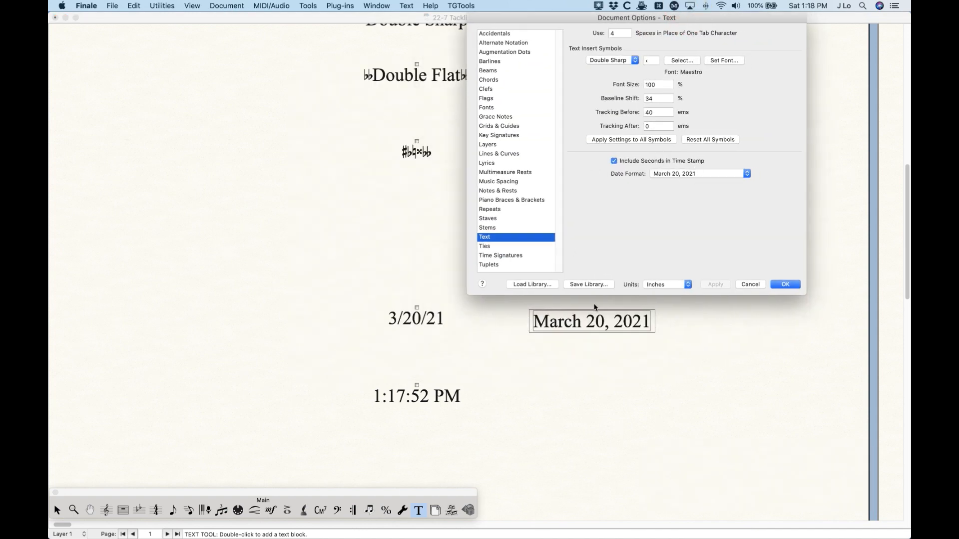
{"action": "left_click", "coordinate": [614, 161]}
{"action": "left_click", "coordinate": [684, 174]}
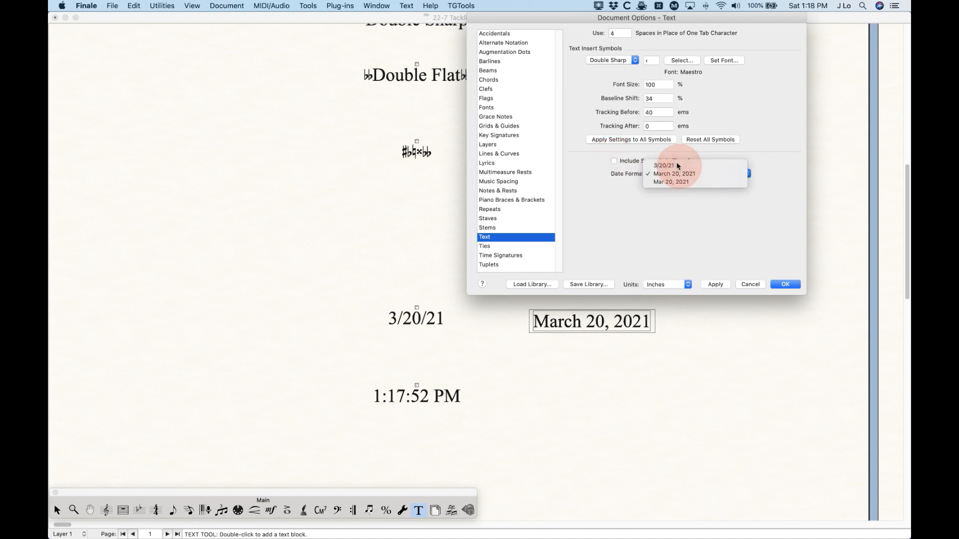
{"action": "left_click", "coordinate": [648, 165]}
{"action": "left_click", "coordinate": [710, 284]}
{"action": "left_click", "coordinate": [782, 284]}
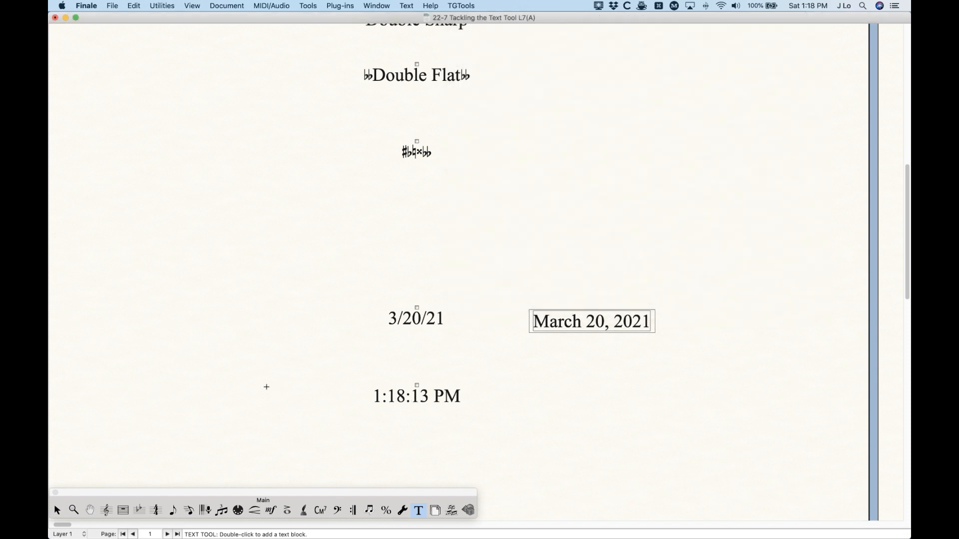
- Switch to the Selection tool and zoom out to review the text blocks on the first page
{"action": "left_click", "coordinate": [57, 509]}
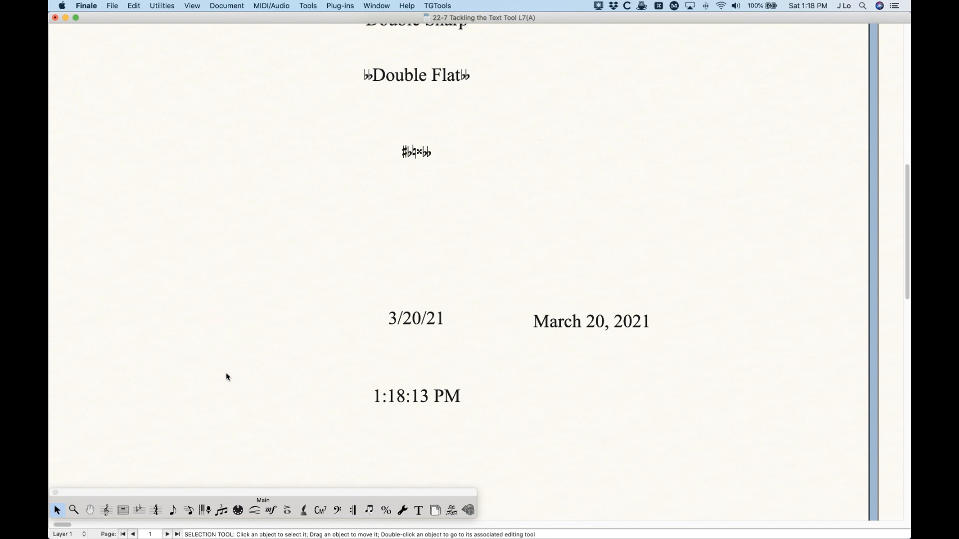
{"action": "scroll", "coordinate": [226, 377], "scroll_direction": "up", "scroll_amount": 10}
{"action": "key", "text": "super+minus"}
{"action": "key", "text": "super+minus"}
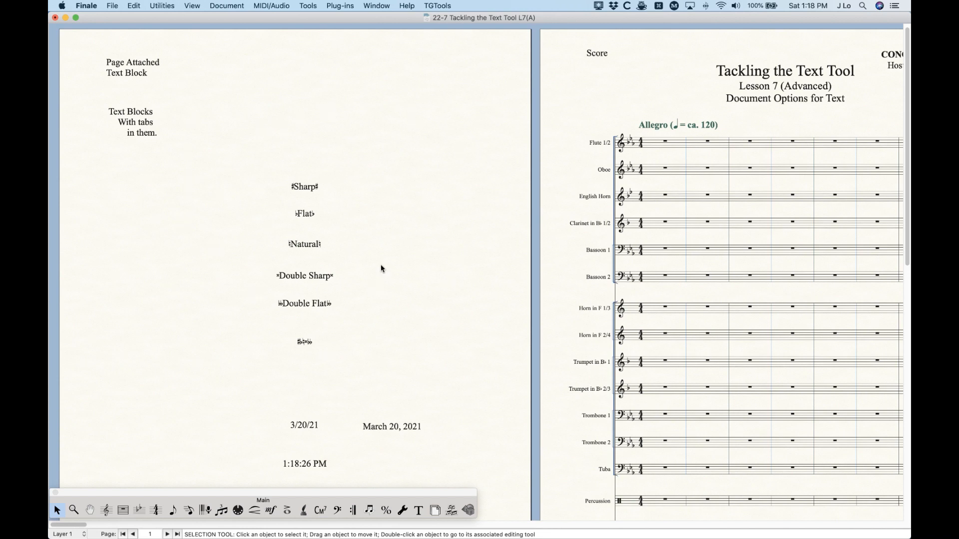
{"action": "left_click", "coordinate": [133, 6]}
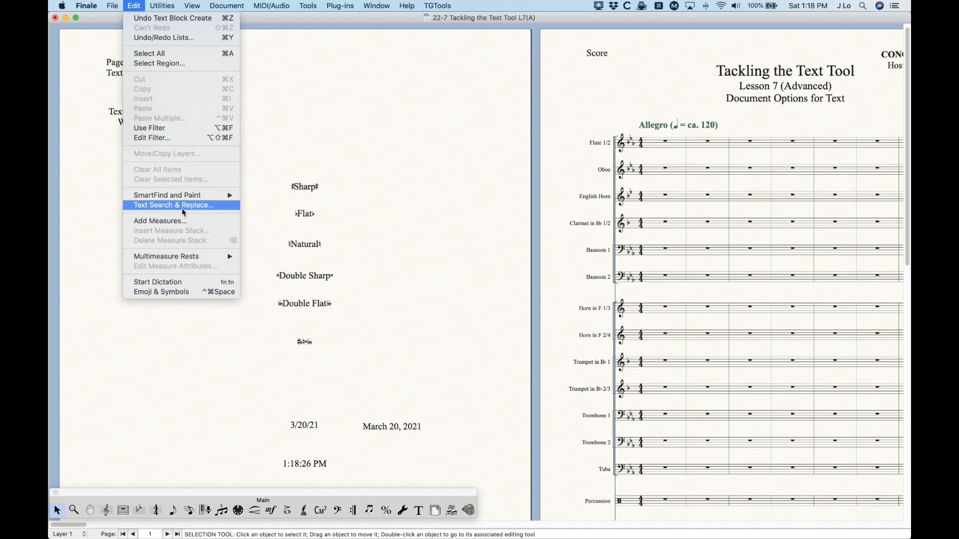
{"action": "left_click", "coordinate": [134, 5]}
{"action": "left_click", "coordinate": [343, 81]}
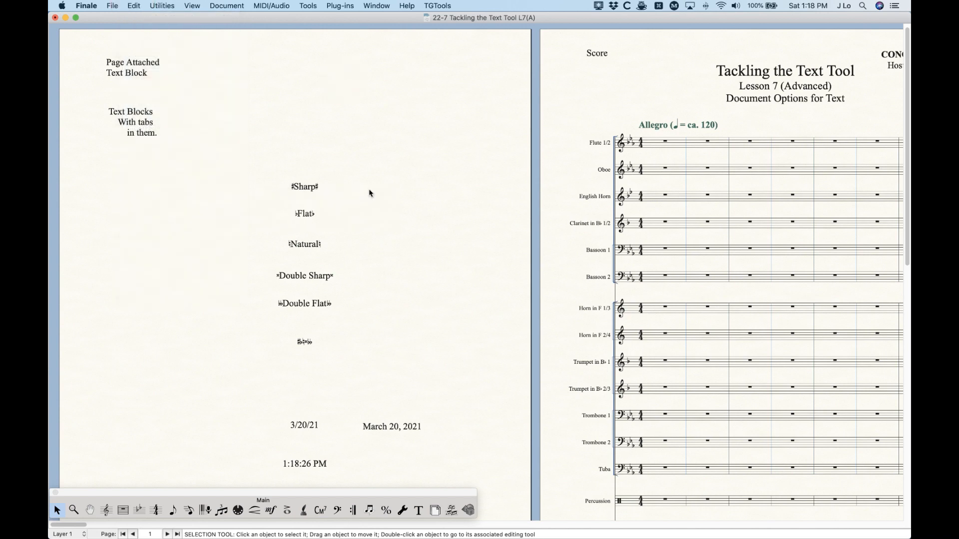